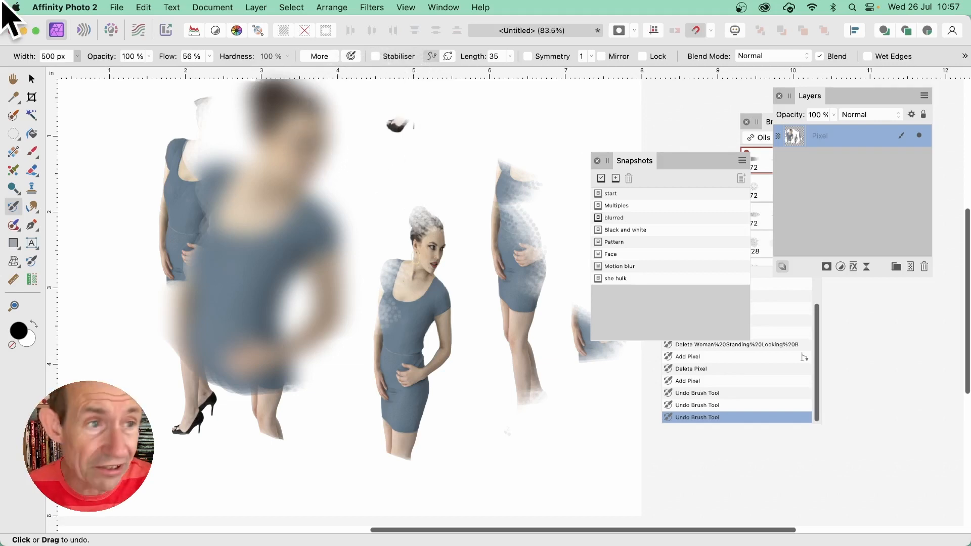
Step: Delete the painted pixel layer and add a new empty pixel layer
left_click(30, 79)
key("Delete")
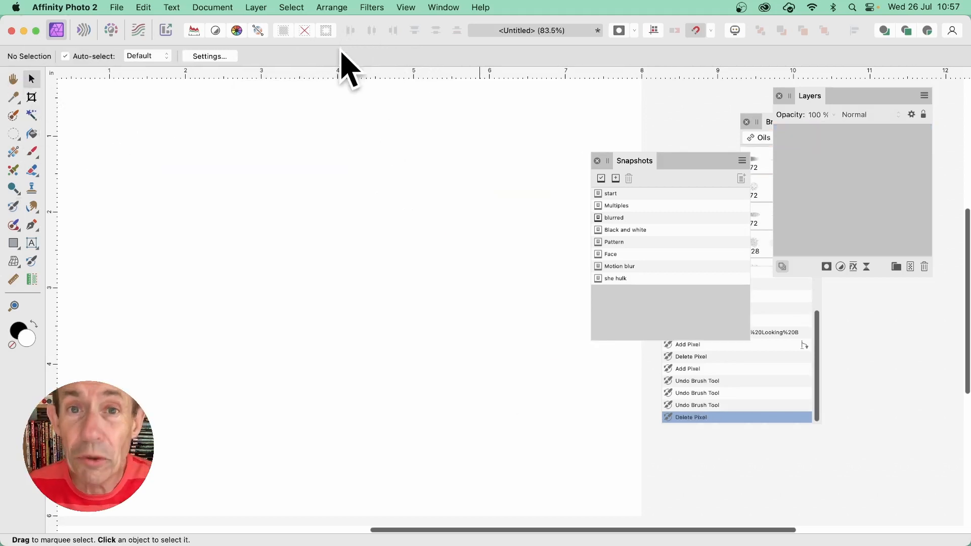
left_click(255, 8)
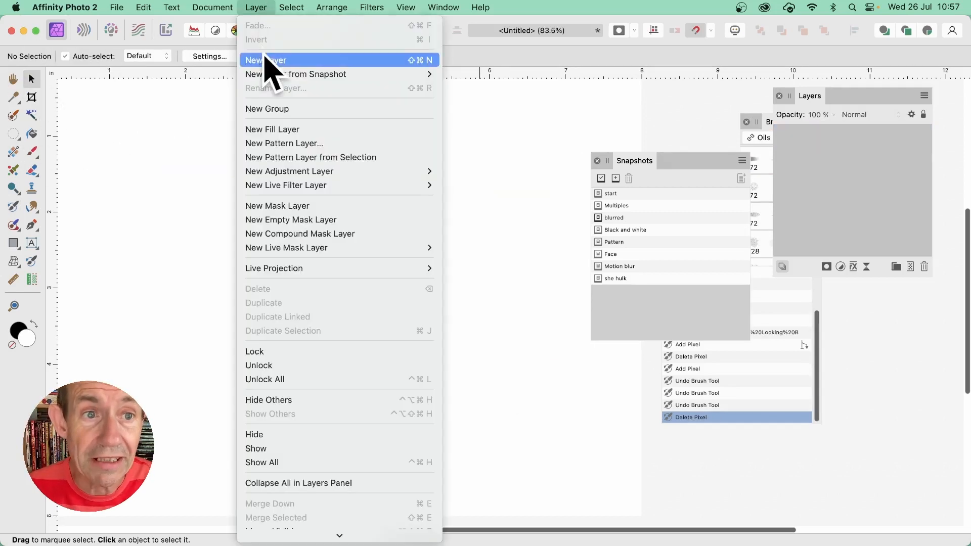
left_click(267, 61)
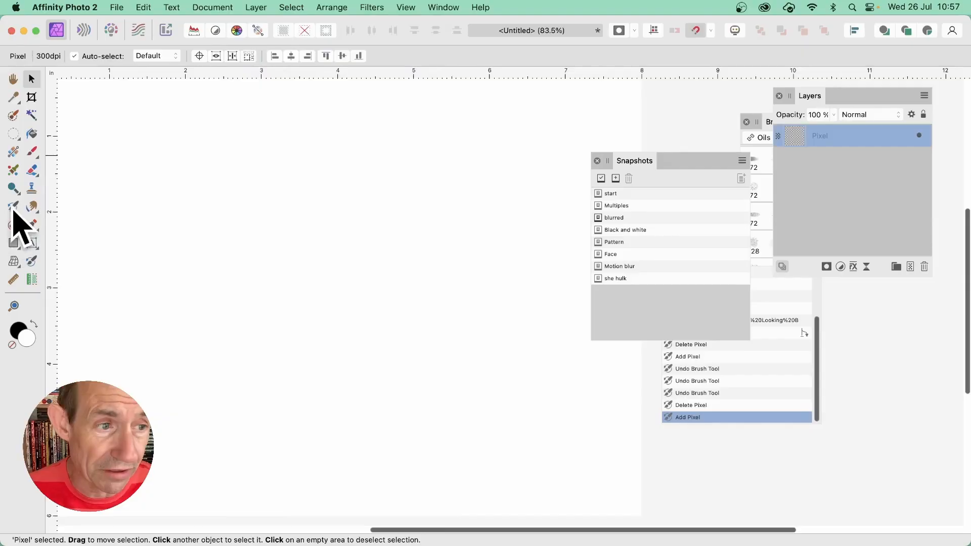
Step: Paint several small figures onto the empty layer with the Undo Brush, using the Pattern snapshot as source
left_click(13, 208)
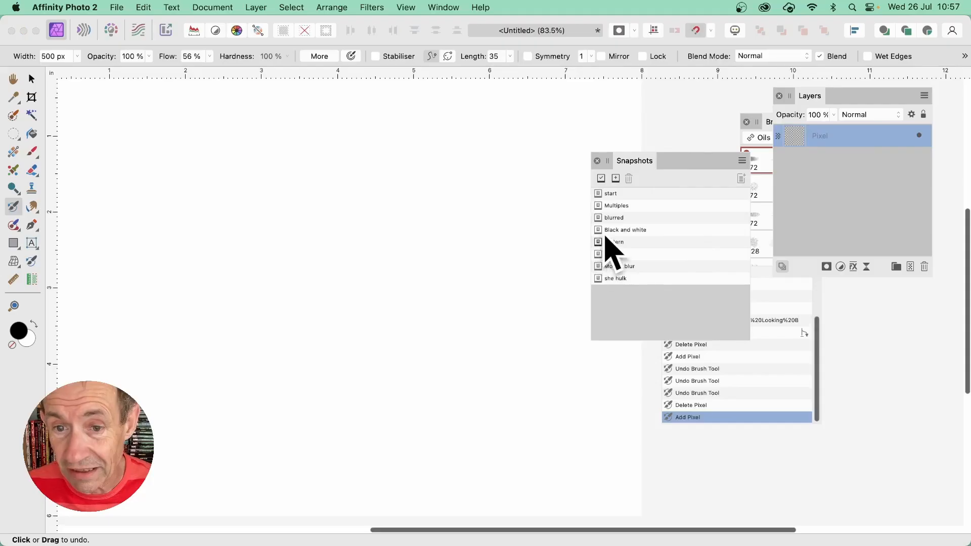
mouse_move(420, 204)
left_mouse_down()
mouse_move(433, 236)
mouse_move(368, 234)
mouse_move(321, 259)
mouse_move(390, 284)
mouse_move(450, 217)
mouse_move(509, 190)
mouse_move(501, 208)
mouse_move(342, 212)
mouse_move(294, 198)
mouse_move(297, 292)
mouse_move(238, 306)
mouse_move(247, 362)
mouse_move(209, 386)
mouse_move(276, 401)
left_mouse_up()
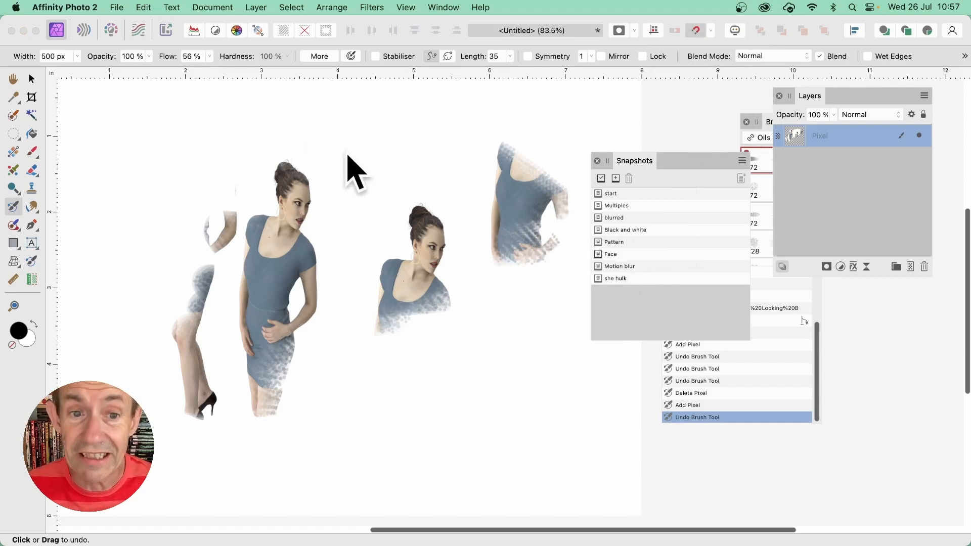
Step: Set the Face snapshot as the undo brush source and paint the large portrait and blue dress beside the small figures
mouse_move(348, 157)
left_mouse_down()
mouse_move(404, 206)
mouse_move(374, 188)
mouse_move(469, 189)
mouse_move(452, 142)
mouse_move(467, 192)
mouse_move(520, 245)
mouse_move(469, 268)
mouse_move(523, 355)
mouse_move(477, 307)
mouse_move(460, 255)
mouse_move(483, 263)
mouse_move(484, 289)
mouse_move(428, 363)
mouse_move(459, 359)
left_mouse_up()
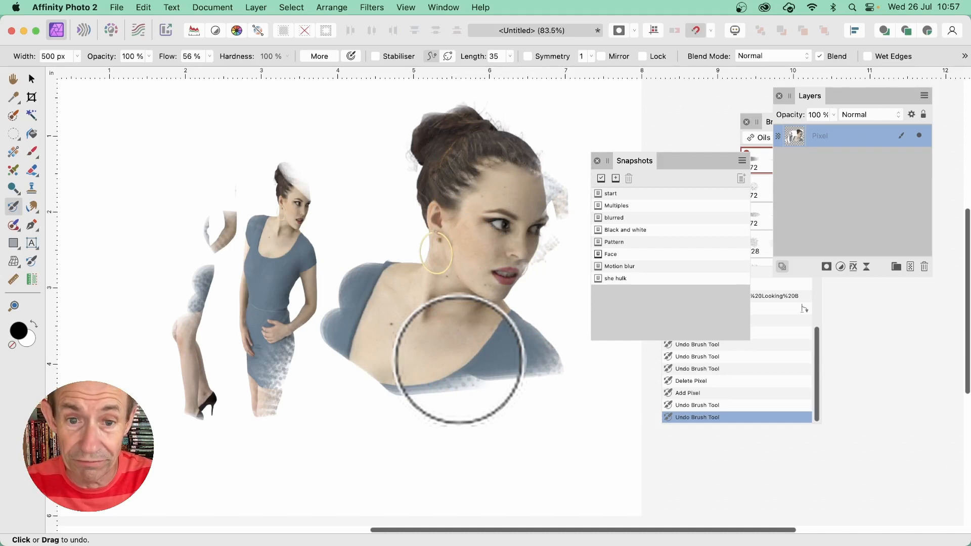
mouse_move(458, 359)
left_mouse_down()
mouse_move(531, 280)
mouse_move(455, 303)
mouse_move(499, 346)
left_mouse_up()
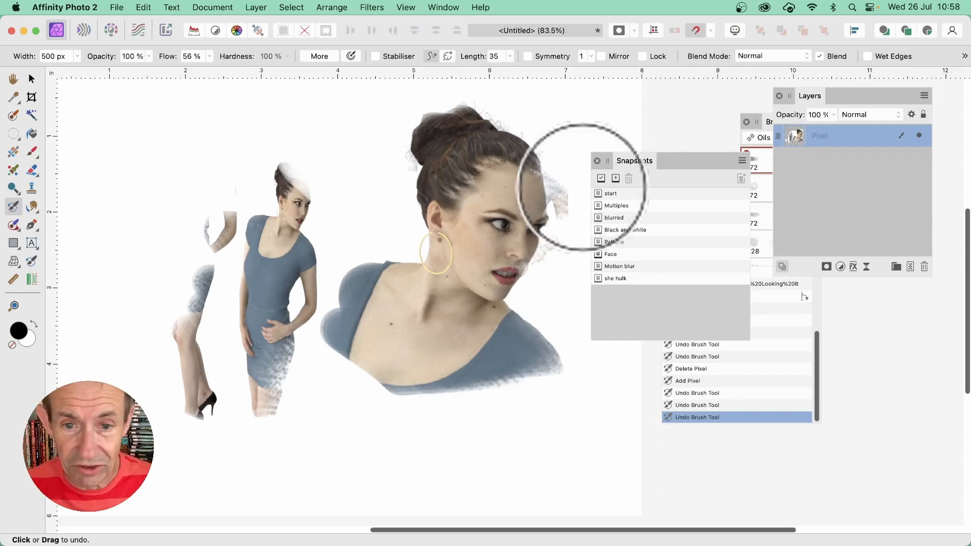
left_click_drag(582, 188, 530, 139)
left_click_drag(531, 139, 508, 177)
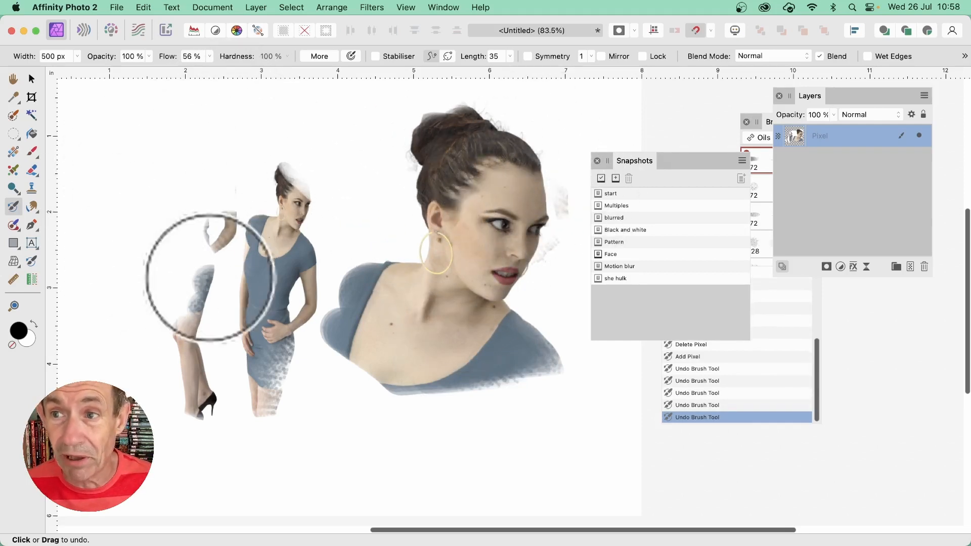
left_click(457, 180)
mouse_move(425, 248)
left_mouse_down()
mouse_move(449, 304)
mouse_move(496, 334)
mouse_move(446, 338)
mouse_move(494, 393)
mouse_move(437, 383)
mouse_move(452, 412)
mouse_move(386, 444)
left_mouse_up()
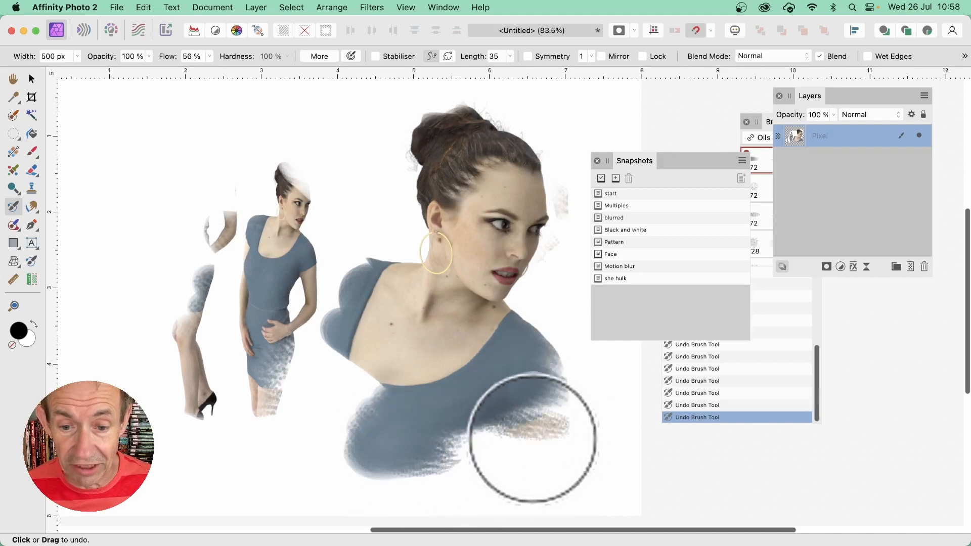
left_click_drag(531, 433, 537, 432)
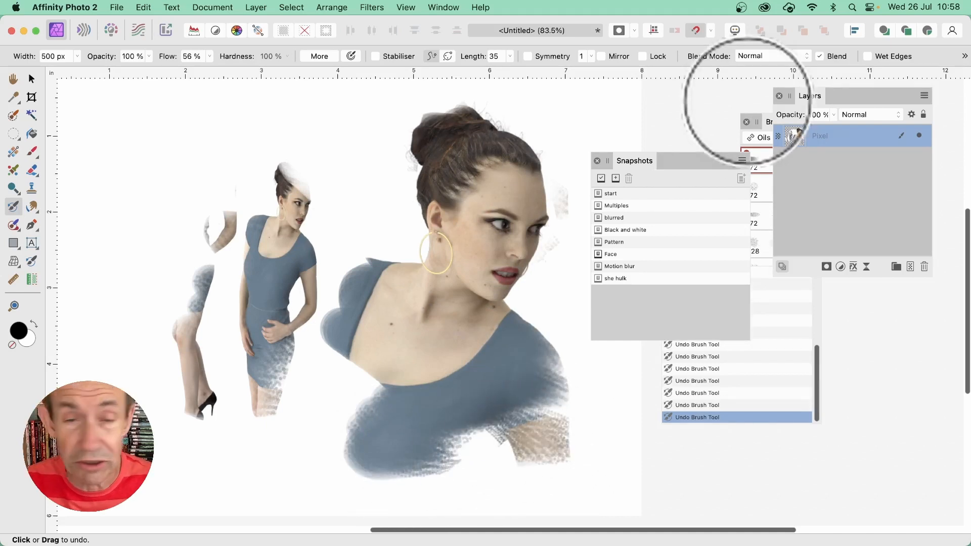
Step: Switch to the Dry Media brush category and extend the Face portrait's dress and shoulder toward the small standing figure
left_click(763, 139)
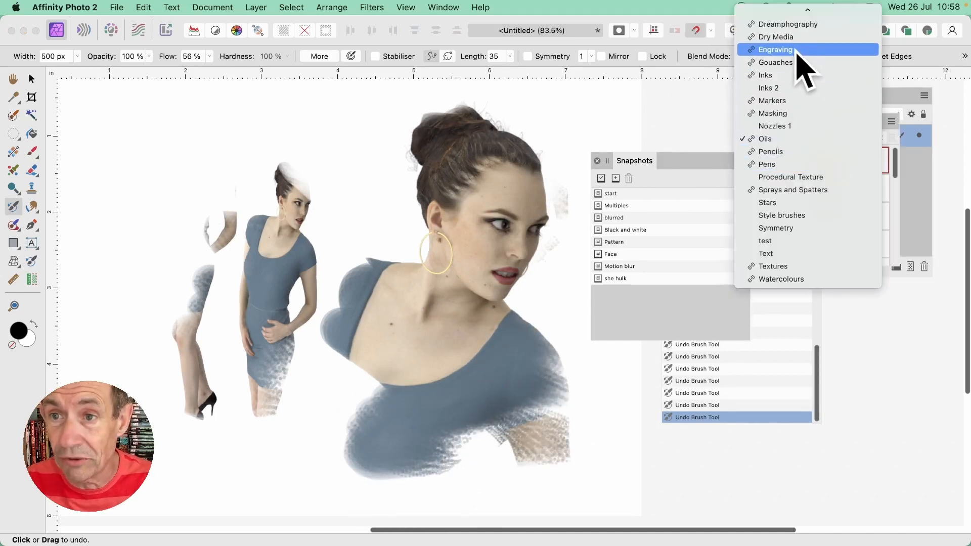
left_click(790, 38)
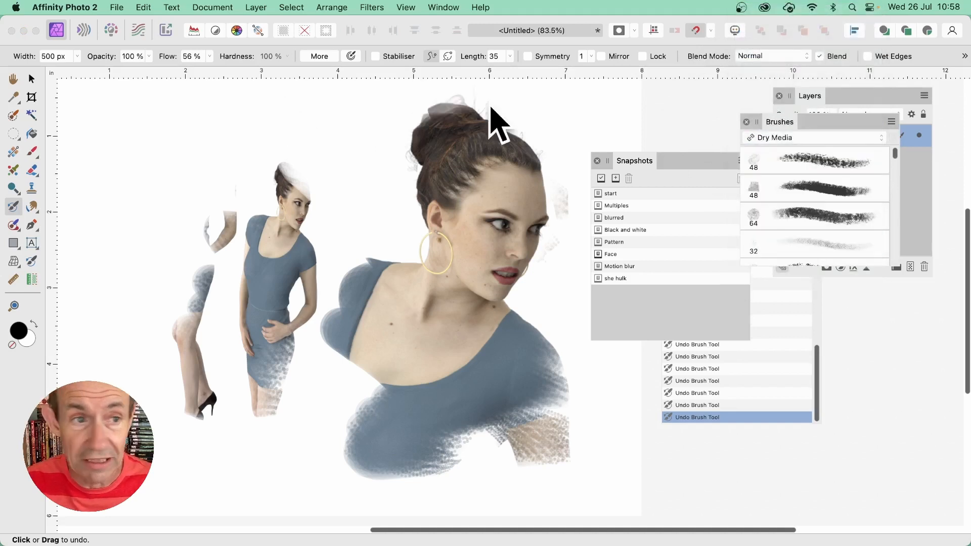
mouse_move(433, 347)
left_mouse_down()
mouse_move(382, 385)
mouse_move(396, 413)
mouse_move(345, 404)
mouse_move(350, 445)
mouse_move(307, 463)
mouse_move(368, 322)
mouse_move(375, 224)
mouse_move(381, 257)
mouse_move(295, 236)
left_mouse_up()
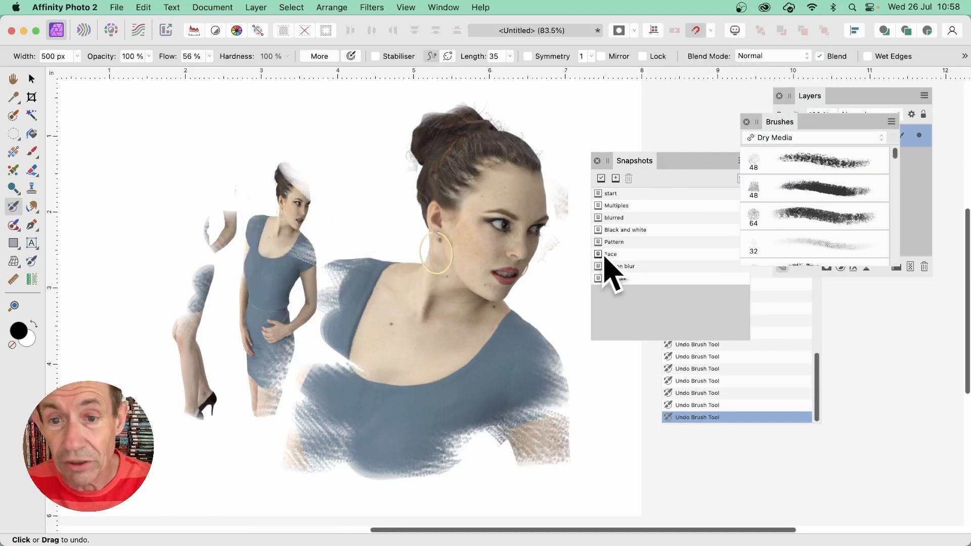
Step: Set the blurred snapshot as the undo brush source and paint the blurred woman over the small standing figure
left_click(599, 218)
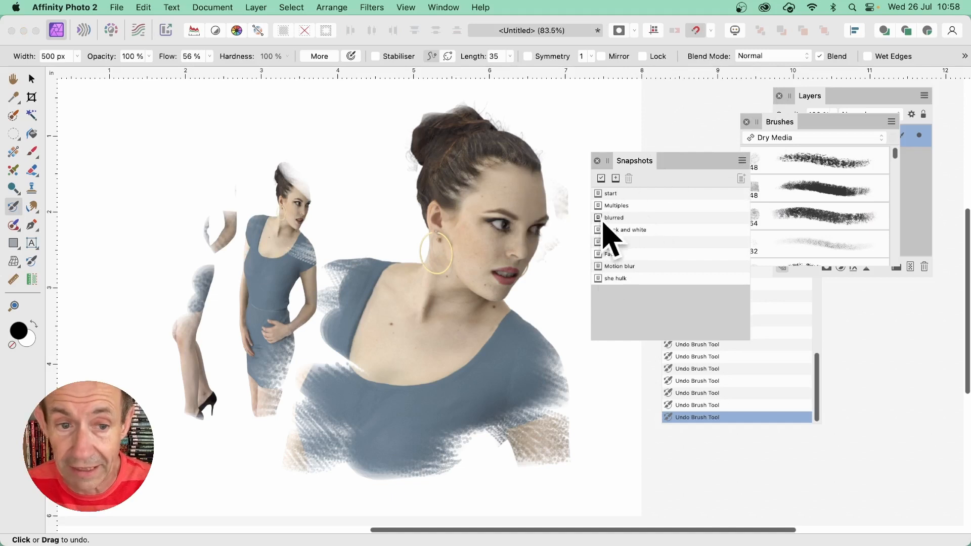
mouse_move(380, 219)
left_mouse_down()
mouse_move(322, 171)
mouse_move(384, 189)
mouse_move(367, 162)
mouse_move(344, 159)
mouse_move(335, 121)
mouse_move(364, 117)
mouse_move(318, 141)
mouse_move(326, 154)
mouse_move(312, 167)
mouse_move(254, 163)
mouse_move(244, 178)
mouse_move(261, 211)
mouse_move(274, 225)
mouse_move(283, 189)
mouse_move(288, 226)
mouse_move(223, 263)
mouse_move(276, 231)
mouse_move(229, 230)
mouse_move(248, 279)
mouse_move(273, 218)
mouse_move(247, 228)
mouse_move(256, 171)
mouse_move(339, 102)
mouse_move(358, 100)
mouse_move(327, 136)
mouse_move(246, 141)
mouse_move(268, 120)
mouse_move(243, 152)
mouse_move(280, 98)
mouse_move(253, 96)
mouse_move(313, 132)
mouse_move(260, 212)
mouse_move(298, 253)
mouse_move(266, 284)
mouse_move(283, 255)
mouse_move(274, 258)
mouse_move(258, 312)
mouse_move(272, 343)
left_mouse_up()
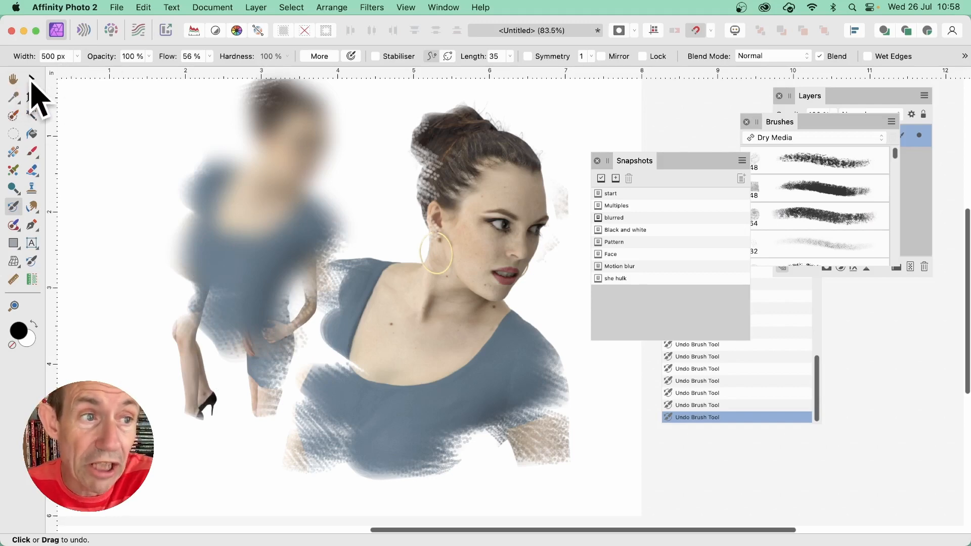
Step: Move the painted layer down and left, and paint the blurred snapshot over the portrait's head again with the Undo Brush
left_click(32, 80)
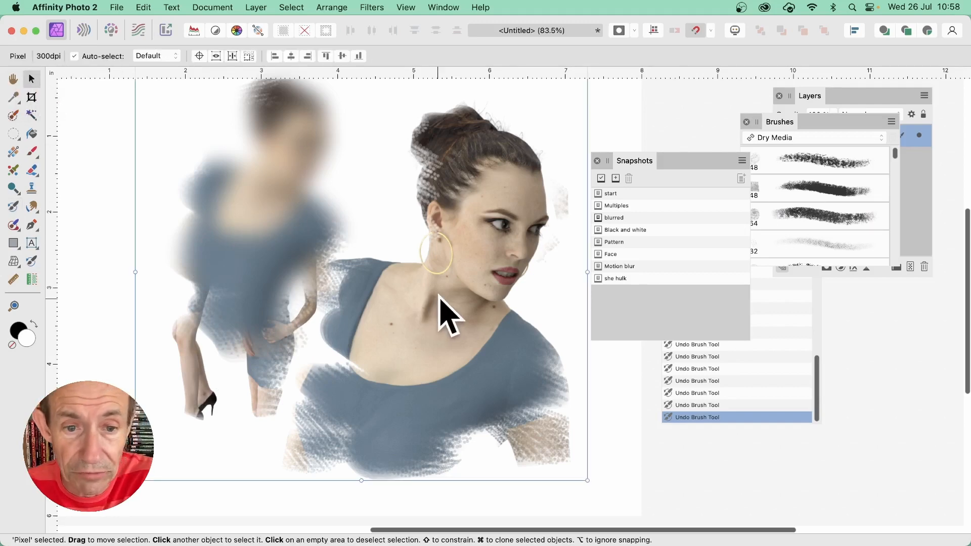
mouse_move(441, 301)
left_mouse_down()
mouse_move(371, 323)
mouse_move(333, 307)
mouse_move(359, 317)
mouse_move(193, 331)
mouse_move(228, 365)
mouse_move(210, 363)
left_mouse_up()
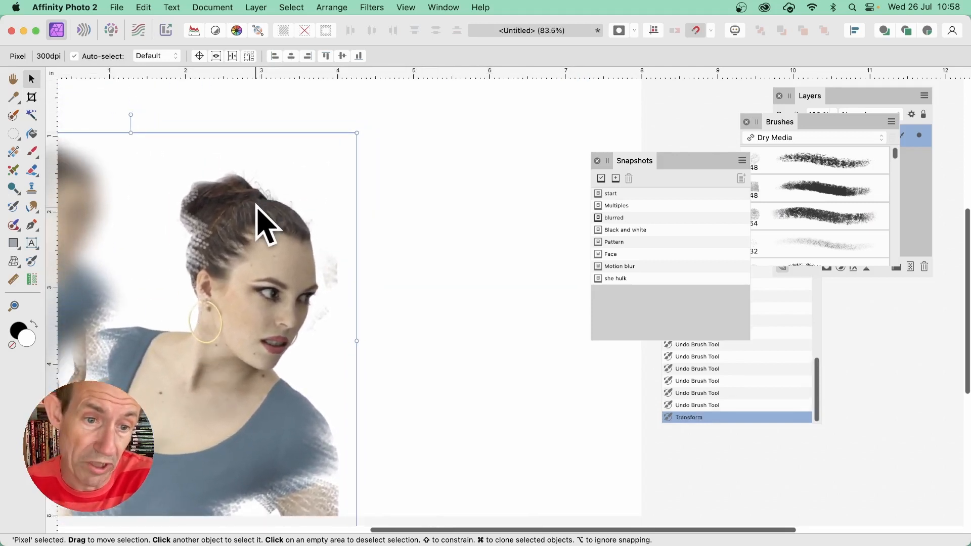
left_click(13, 206)
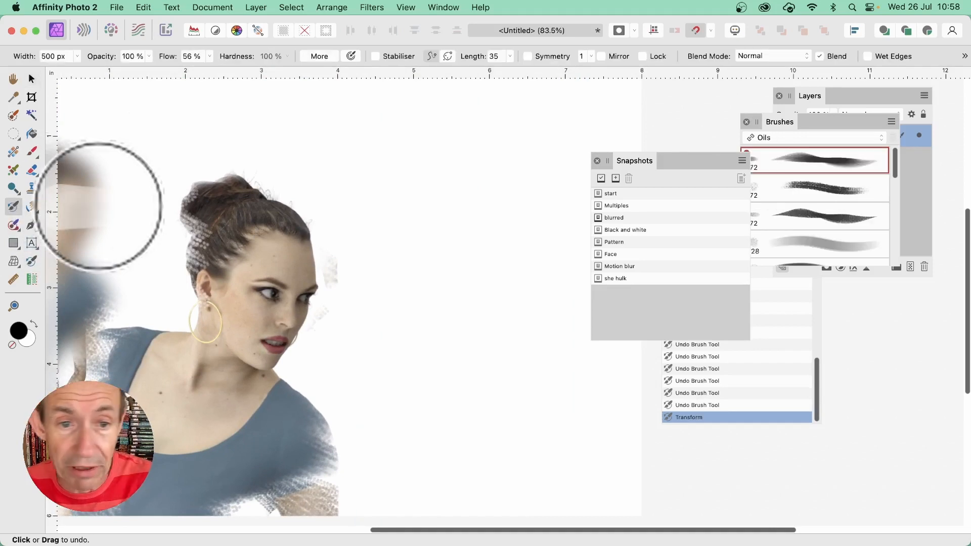
left_click(449, 199)
mouse_move(417, 268)
left_mouse_down()
mouse_move(338, 269)
mouse_move(343, 242)
mouse_move(309, 263)
mouse_move(399, 261)
mouse_move(279, 216)
mouse_move(328, 286)
mouse_move(296, 308)
mouse_move(294, 346)
mouse_move(255, 283)
mouse_move(331, 220)
mouse_move(266, 177)
mouse_move(349, 166)
mouse_move(317, 117)
mouse_move(304, 140)
mouse_move(295, 219)
mouse_move(262, 294)
mouse_move(261, 363)
mouse_move(177, 282)
mouse_move(231, 245)
mouse_move(235, 193)
mouse_move(262, 248)
mouse_move(212, 320)
mouse_move(240, 267)
mouse_move(212, 319)
mouse_move(239, 230)
left_mouse_up()
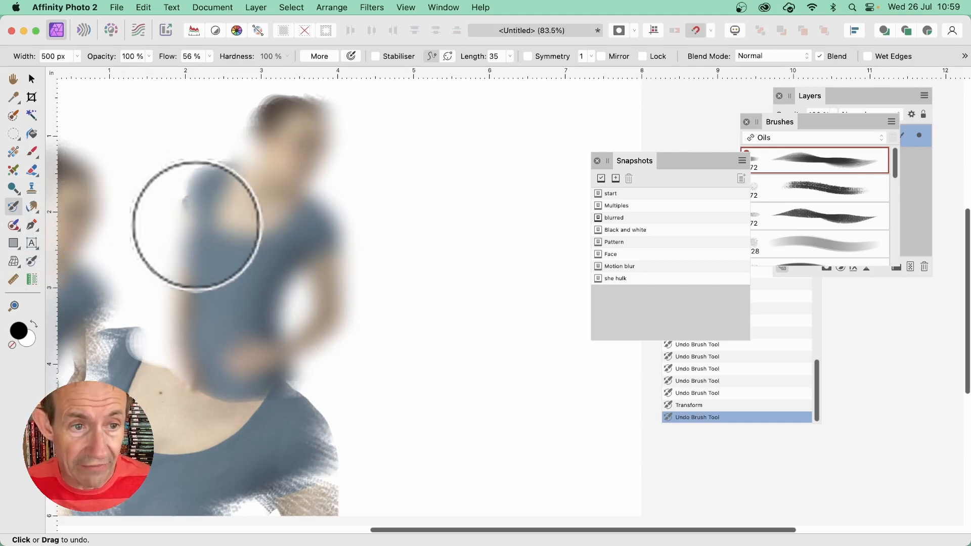
left_click(196, 223)
mouse_move(183, 215)
left_mouse_down()
mouse_move(217, 160)
mouse_move(260, 156)
mouse_move(297, 120)
left_mouse_up()
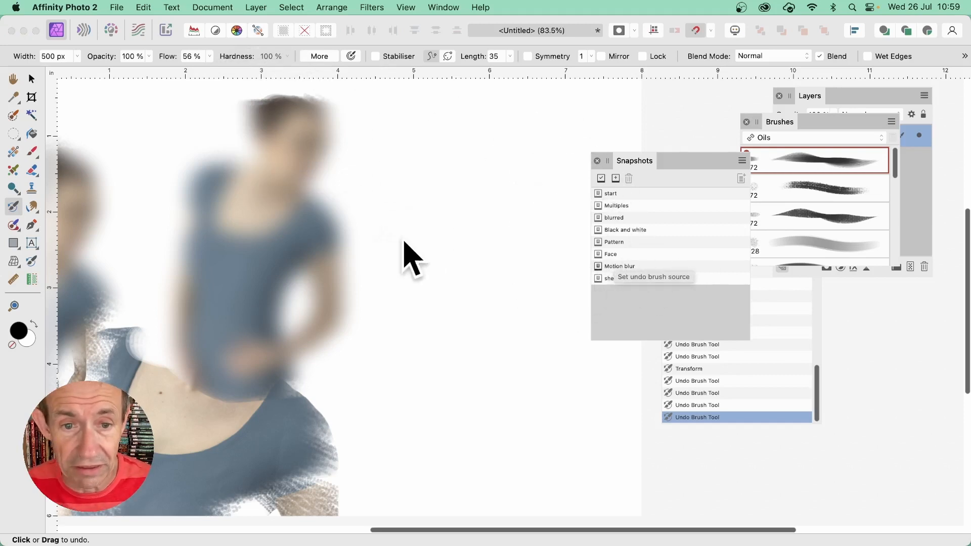
Step: Paint the Motion blur snapshot over the blurred woman, and add more strokes of it in Darken blend mode
mouse_move(444, 210)
left_mouse_down()
mouse_move(434, 260)
mouse_move(363, 264)
mouse_move(396, 225)
mouse_move(366, 171)
mouse_move(411, 159)
mouse_move(330, 114)
mouse_move(388, 238)
mouse_move(311, 251)
mouse_move(348, 338)
mouse_move(275, 343)
mouse_move(396, 328)
mouse_move(372, 403)
mouse_move(296, 410)
mouse_move(434, 373)
left_mouse_up()
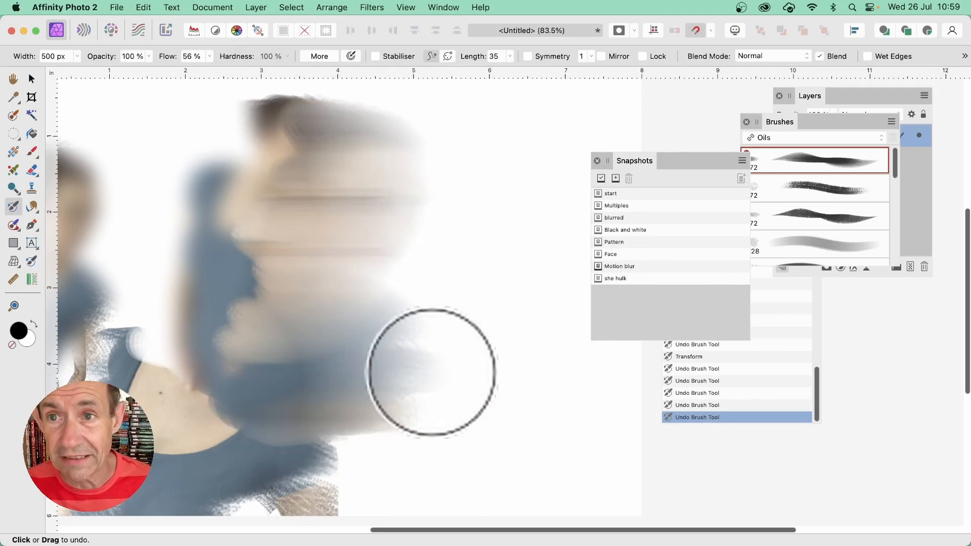
left_click(767, 71)
left_click(763, 76)
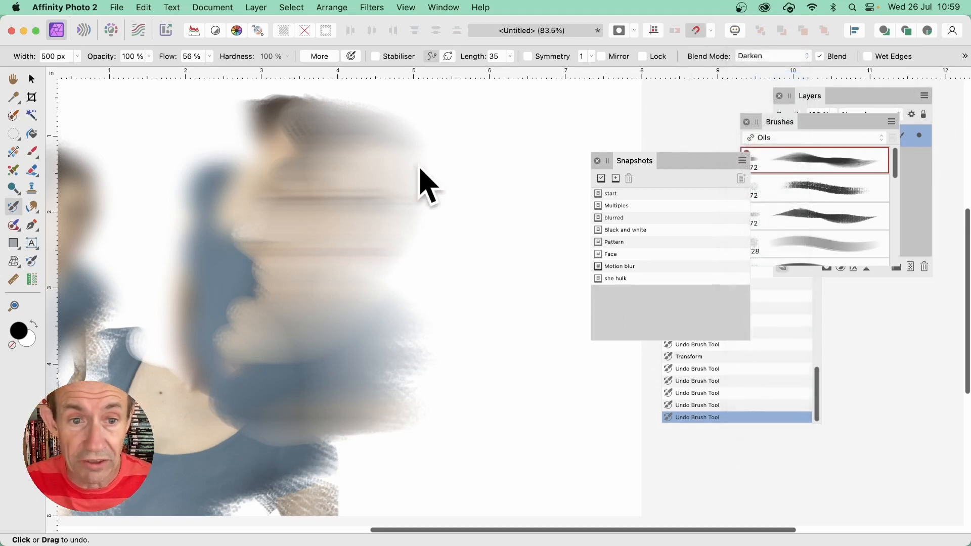
left_click_drag(418, 184, 371, 184)
mouse_move(296, 211)
left_mouse_down()
mouse_move(309, 155)
mouse_move(288, 123)
mouse_move(267, 145)
mouse_move(248, 249)
mouse_move(215, 346)
mouse_move(275, 416)
mouse_move(234, 428)
mouse_move(299, 455)
left_mouse_up()
Step: Try painting the Motion blur snapshot in Difference blend mode, and undo the stroke
left_click(792, 54)
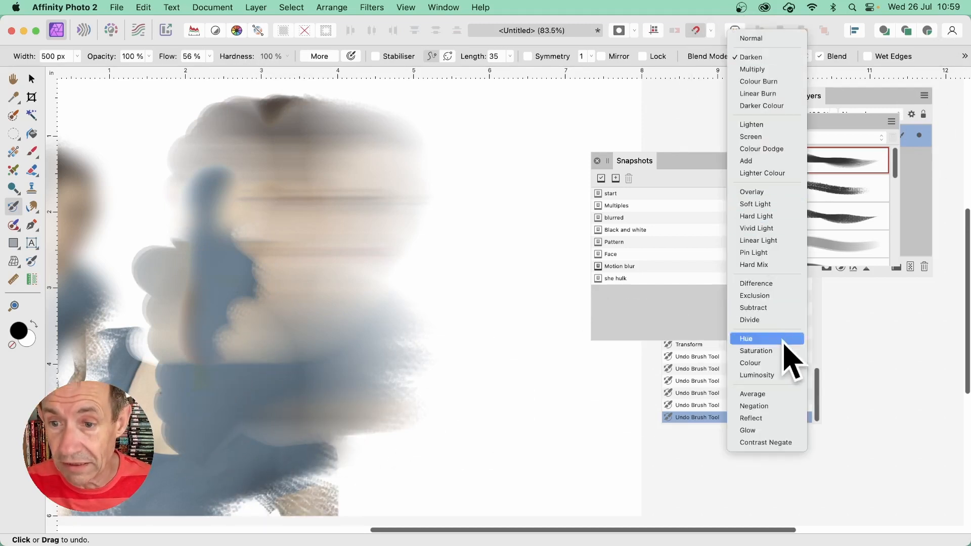
left_click(773, 283)
mouse_move(308, 184)
left_mouse_down()
mouse_move(399, 245)
mouse_move(303, 271)
mouse_move(316, 295)
left_mouse_up()
key("super+z")
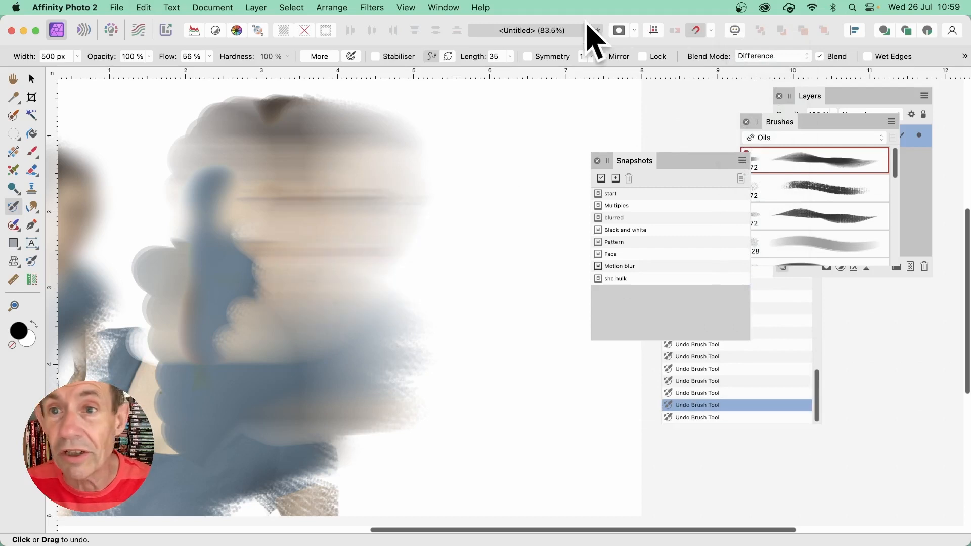
Step: Try an Undo Brush stroke in Exclusion blend mode along the motion-blurred area, and undo it
left_click(776, 57)
left_click(756, 70)
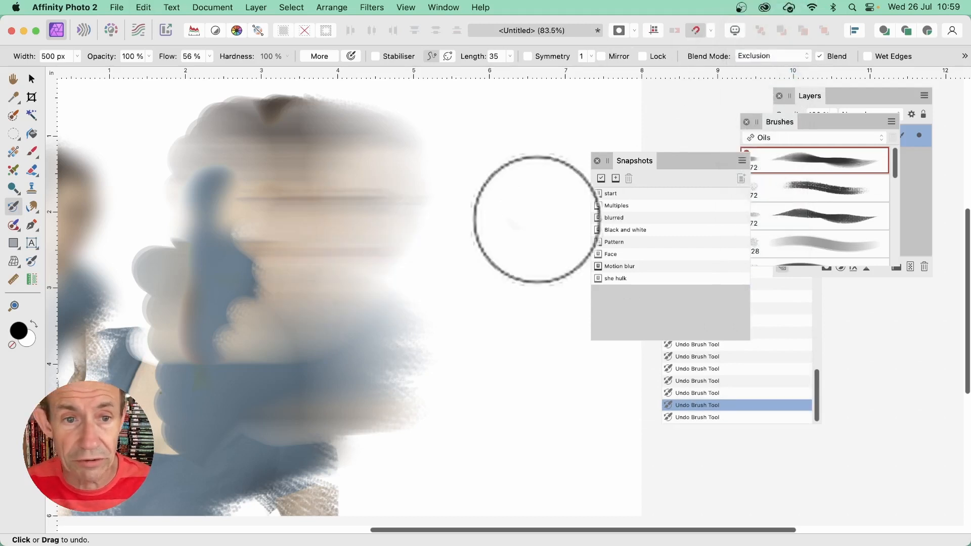
mouse_move(531, 206)
left_mouse_down()
mouse_move(404, 175)
mouse_move(418, 230)
mouse_move(363, 248)
mouse_move(361, 329)
mouse_move(418, 472)
left_mouse_up()
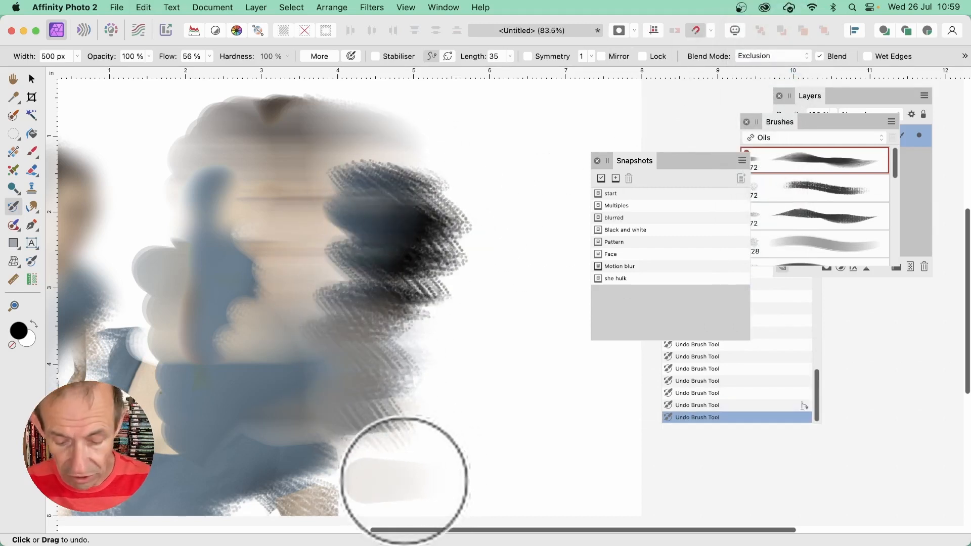
key("super+z")
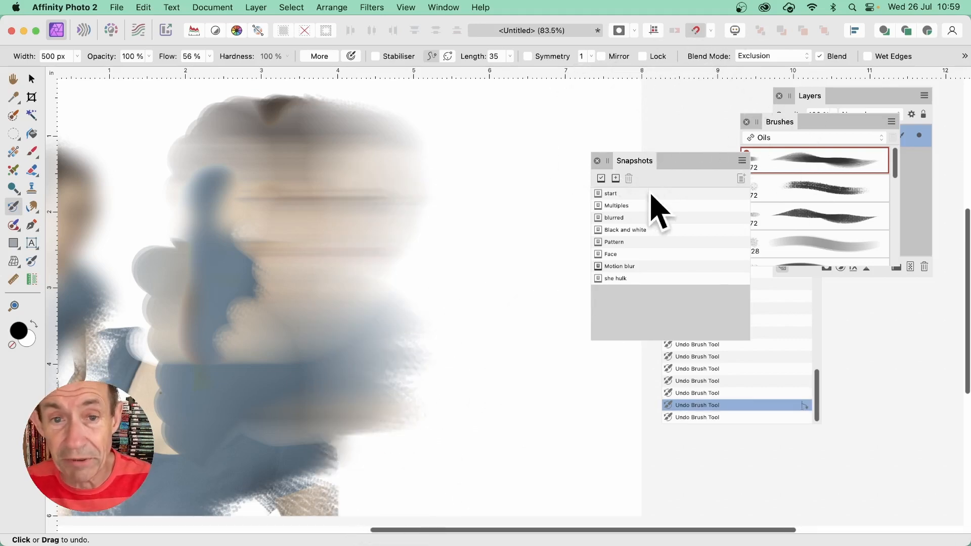
Step: Move the painted pixel layer right and slightly up so both blurred figures sit on the canvas
left_click(31, 80)
left_click_drag(200, 162, 386, 191)
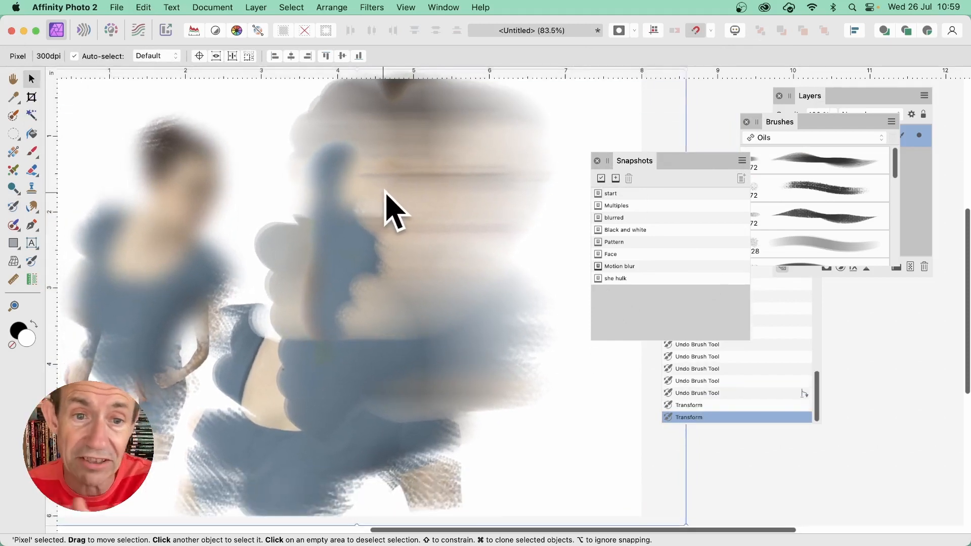
Step: Apply a Deform filter to the painted layer, pulling handles to bend both figures into swirling shapes across the canvas
left_click(374, 7)
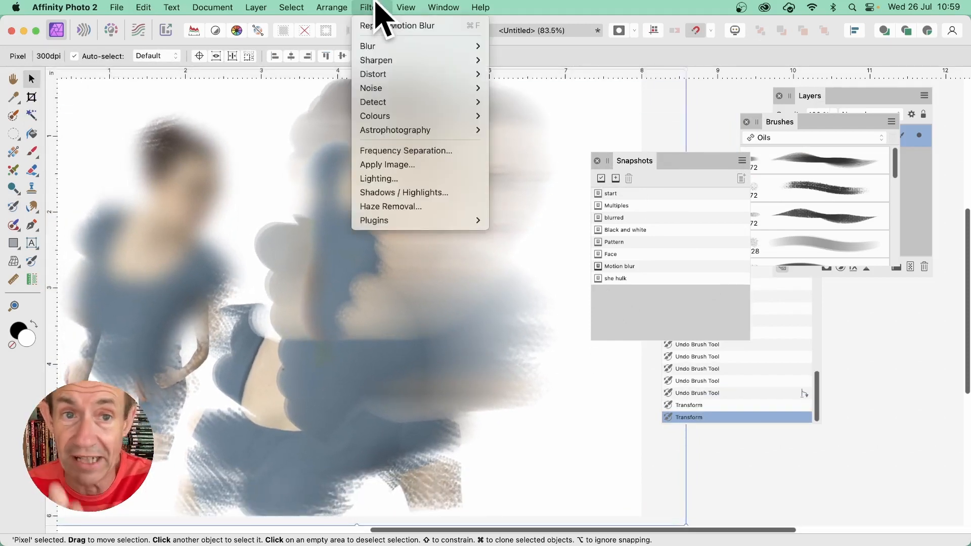
mouse_move(404, 75)
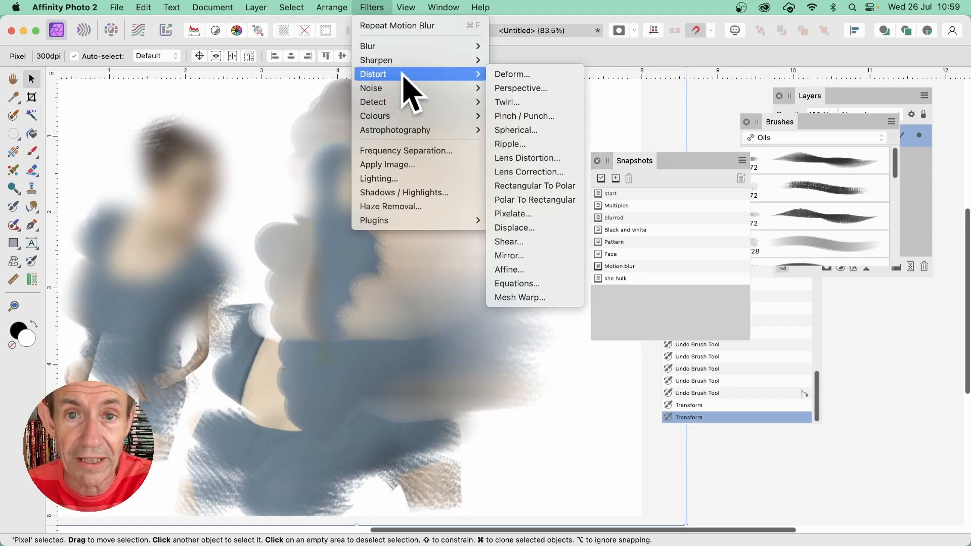
left_click(567, 76)
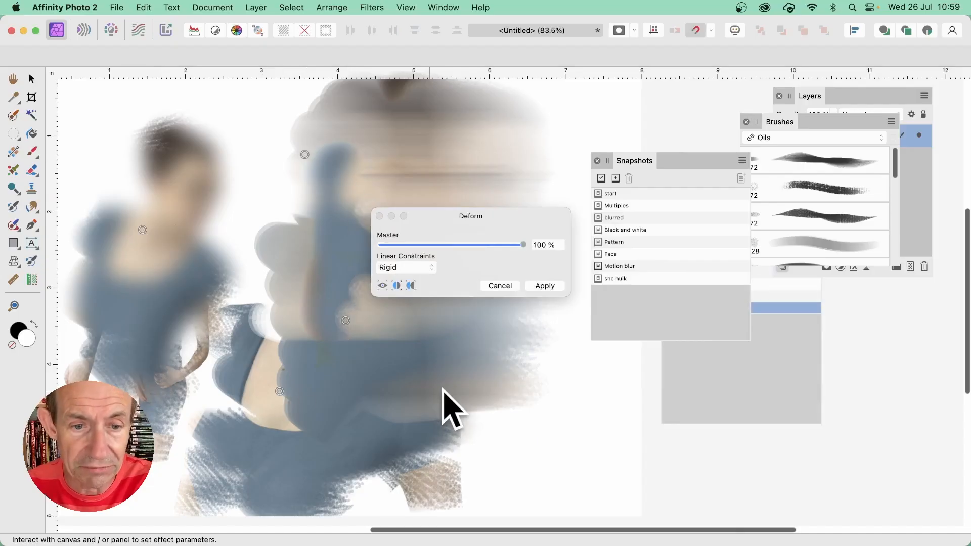
left_click_drag(445, 391, 243, 202)
left_click(352, 400)
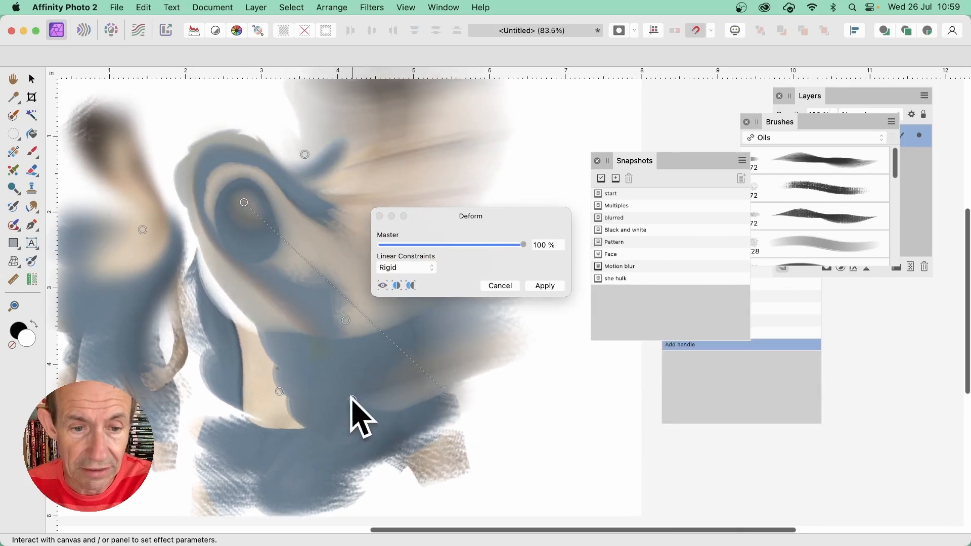
left_click_drag(353, 399, 111, 455)
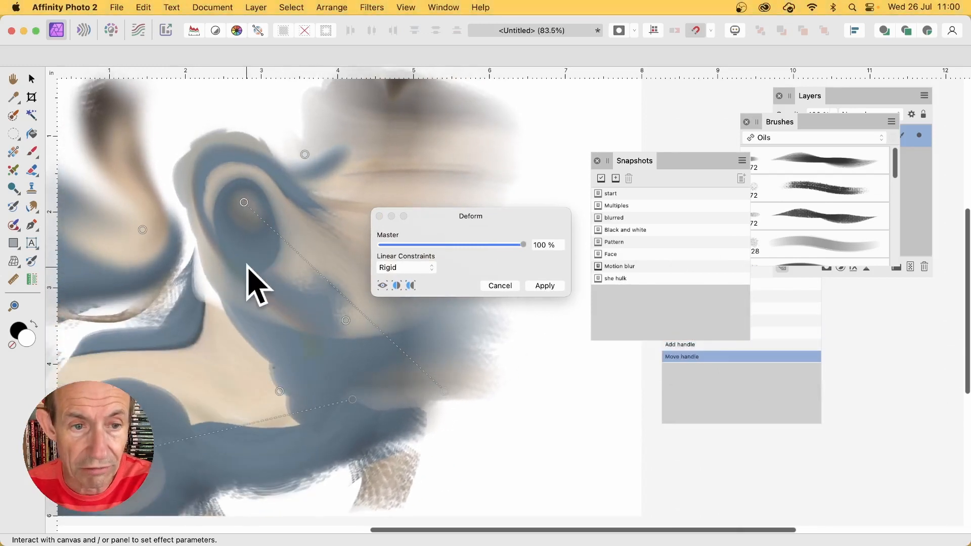
left_click_drag(246, 267, 510, 200)
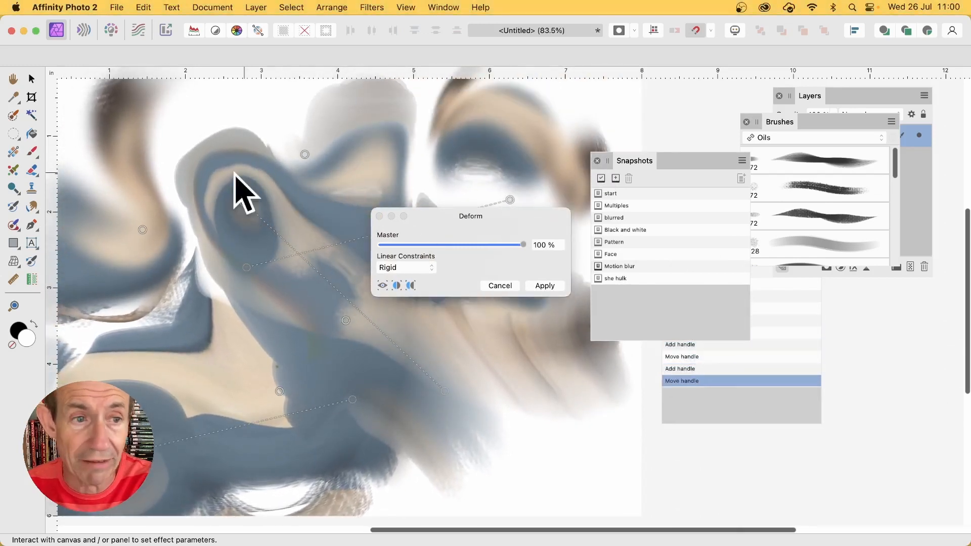
left_click_drag(191, 205, 89, 138)
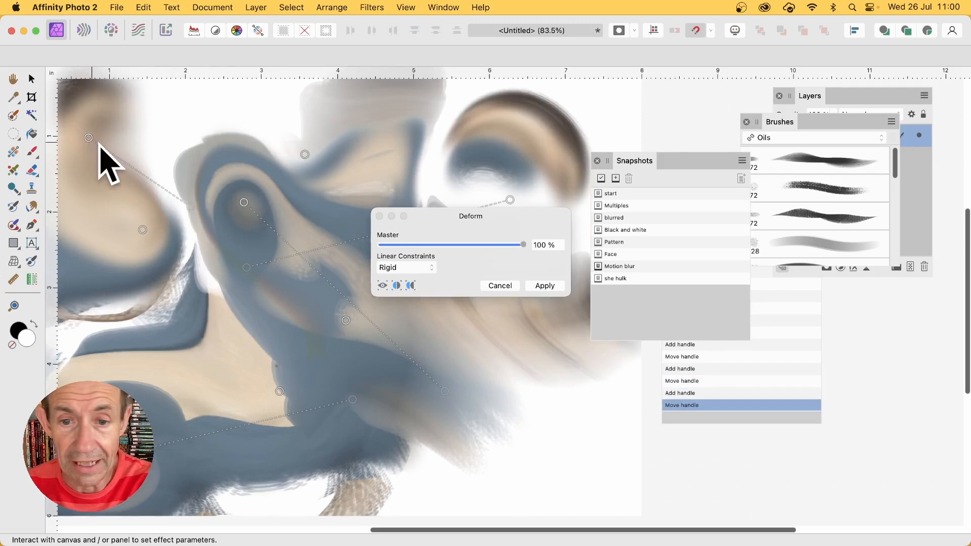
left_click(545, 286)
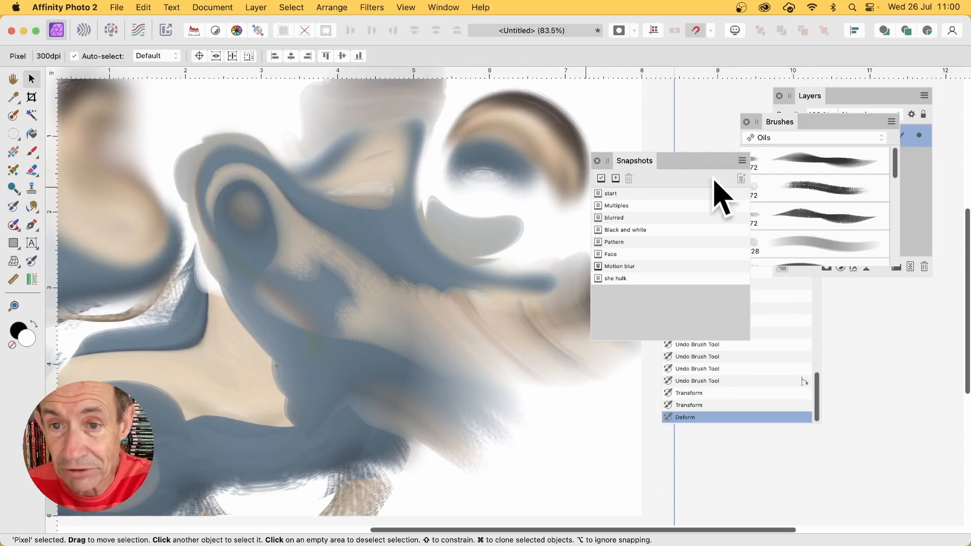
Step: Add a document snapshot named Deform blue
left_click(615, 178)
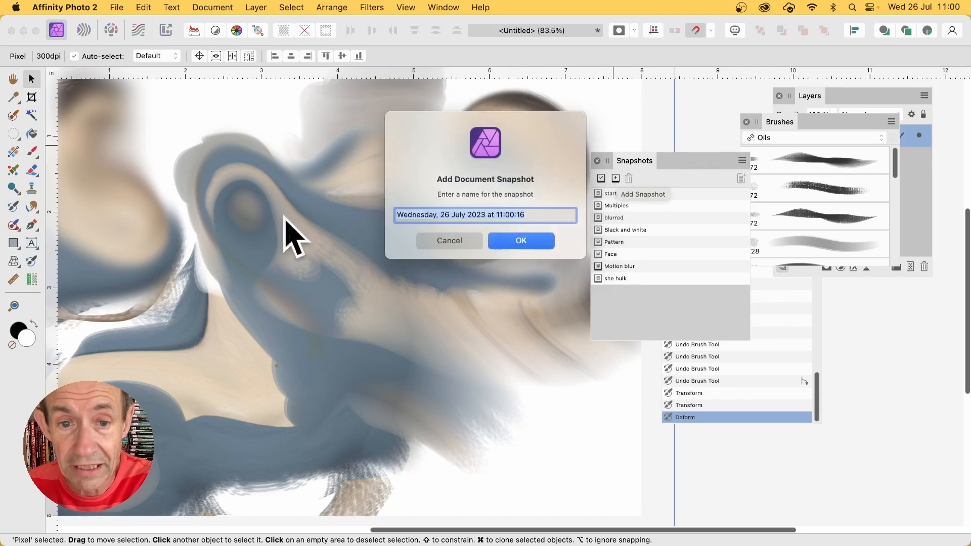
type("Deform blue")
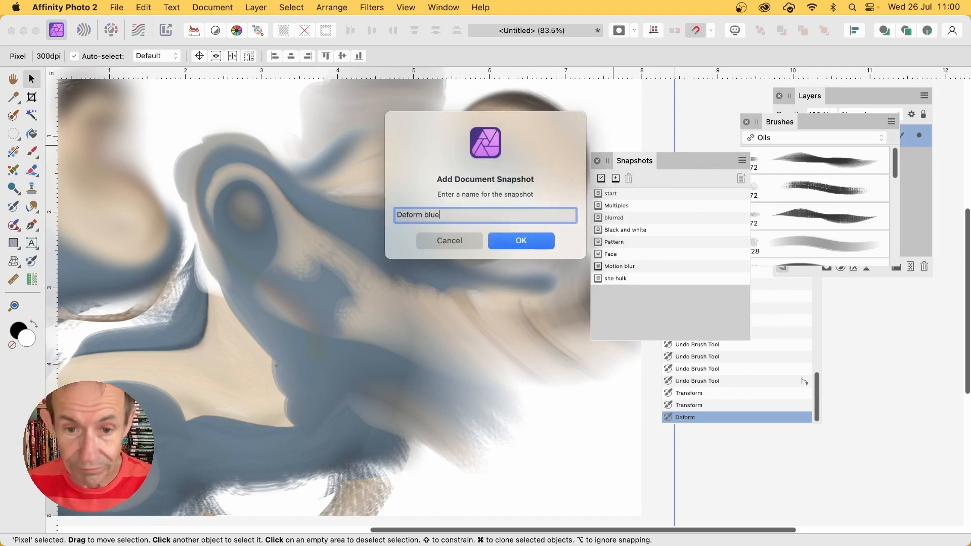
left_click(513, 242)
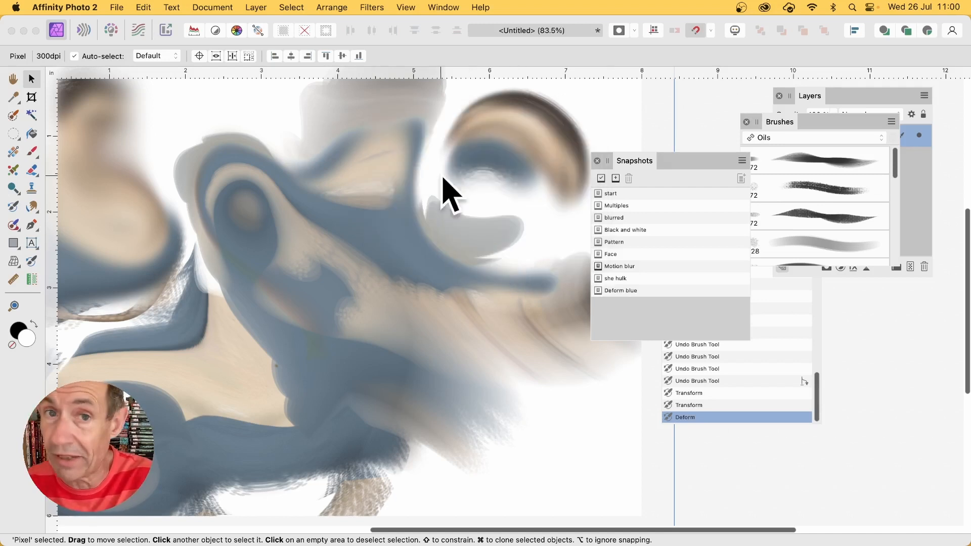
Step: Scale the deformed pixel layer down and place it in the upper-left part of the canvas
left_click_drag(398, 191, 577, 290)
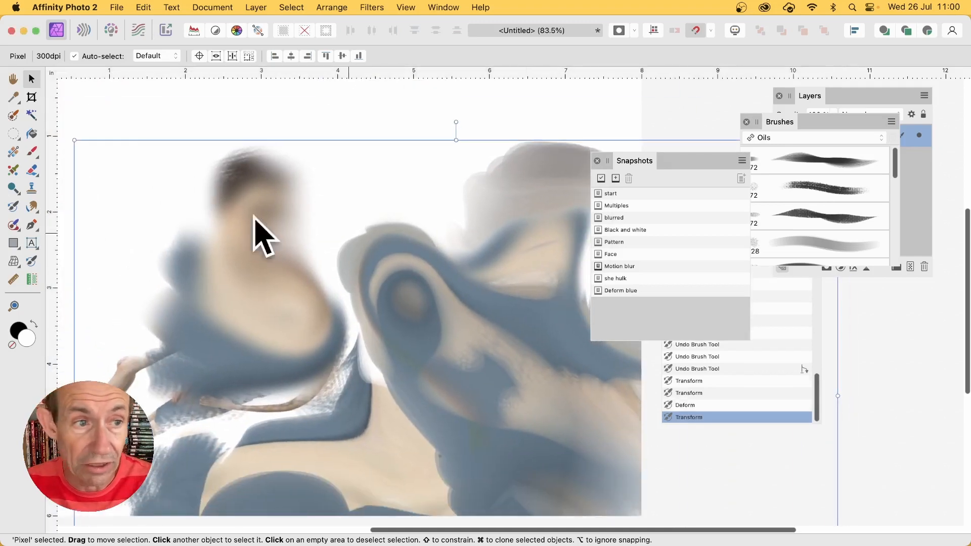
left_click_drag(73, 141, 389, 323)
left_click_drag(427, 368, 102, 157)
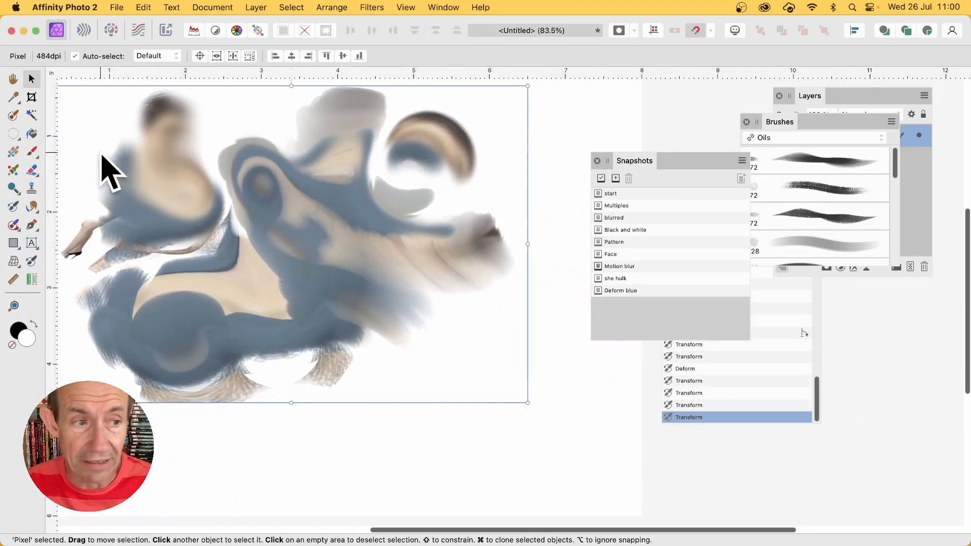
Step: Set the Deform blue snapshot as the Undo Brush source, try a stroke in Exclusion blend mode, and undo it
left_click(13, 207)
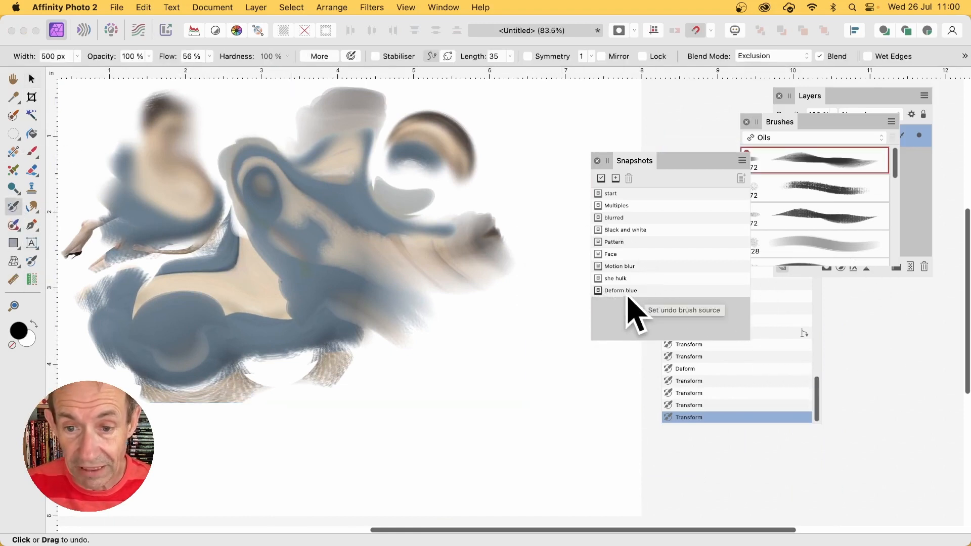
mouse_move(365, 178)
left_mouse_down()
mouse_move(400, 194)
mouse_move(453, 177)
mouse_move(492, 207)
mouse_move(411, 123)
mouse_move(459, 169)
mouse_move(376, 209)
mouse_move(437, 284)
left_mouse_up()
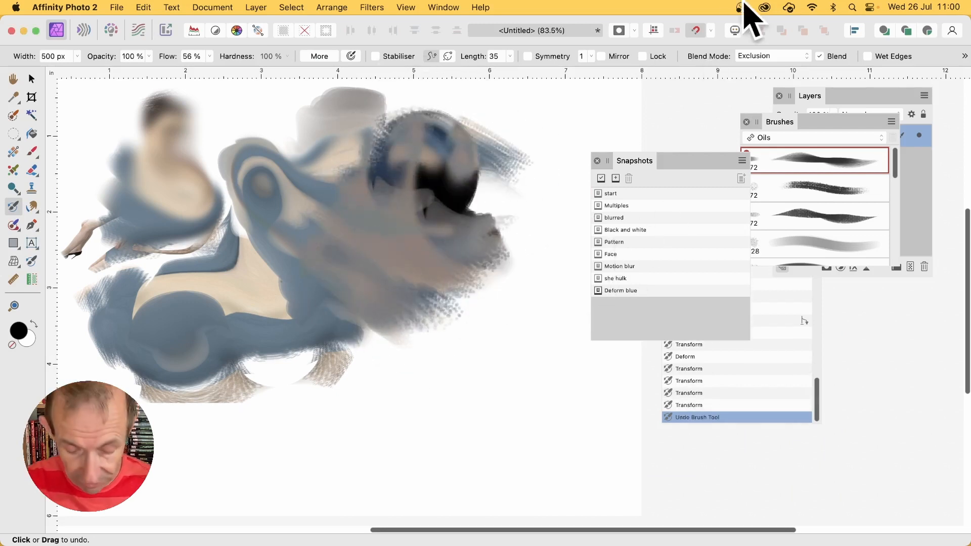
key("super+z")
Step: Set the Undo Brush blend mode to Normal and paint the Deform blue snapshot over the right side of the figure
left_click(776, 57)
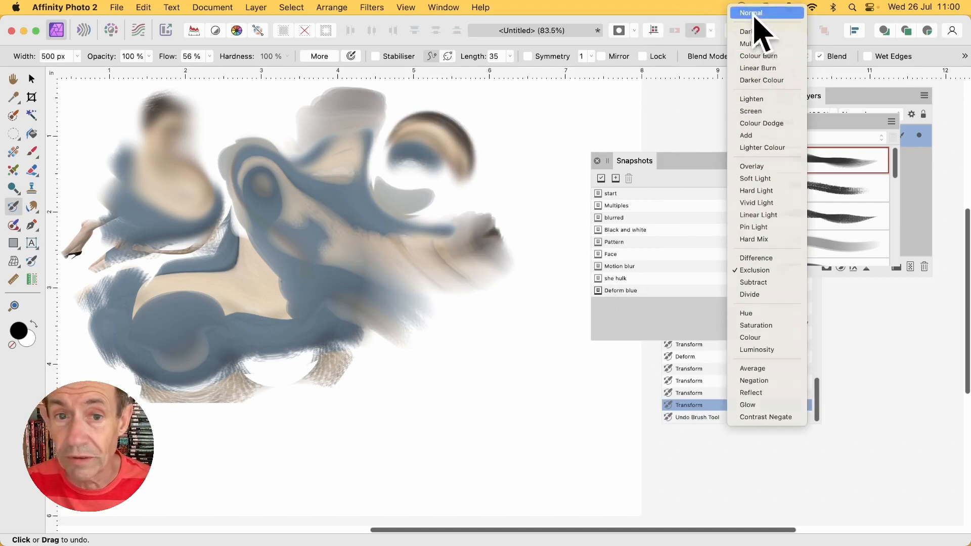
left_click(757, 30)
mouse_move(561, 166)
left_mouse_down()
mouse_move(514, 191)
mouse_move(469, 137)
mouse_move(418, 213)
mouse_move(404, 302)
mouse_move(454, 320)
mouse_move(473, 196)
mouse_move(393, 193)
mouse_move(284, 390)
mouse_move(498, 403)
mouse_move(505, 359)
mouse_move(448, 205)
mouse_move(526, 177)
mouse_move(546, 113)
mouse_move(472, 118)
mouse_move(336, 184)
left_mouse_up()
Step: Move the layer left and up, and paint more of the Deform blue snapshot over its right and lower areas
left_click(32, 78)
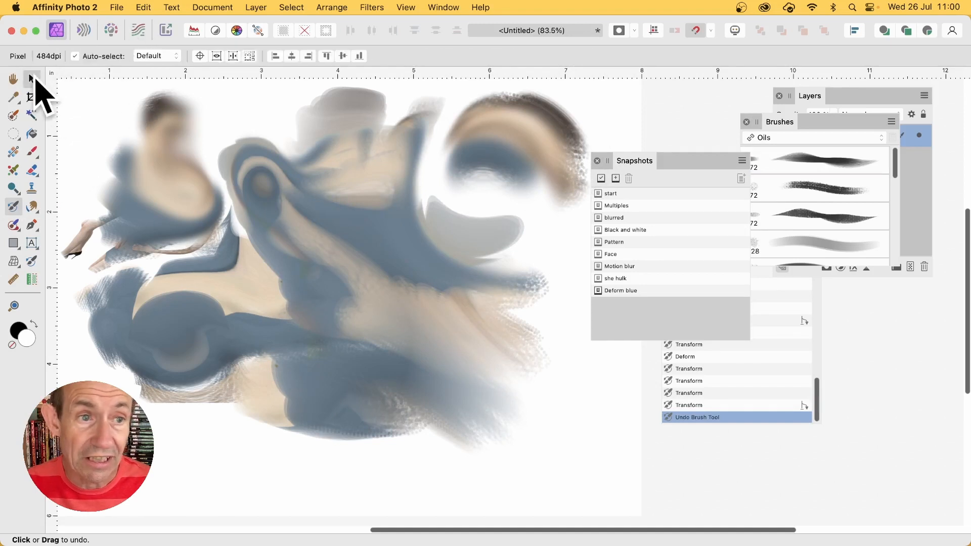
left_click_drag(392, 362, 281, 217)
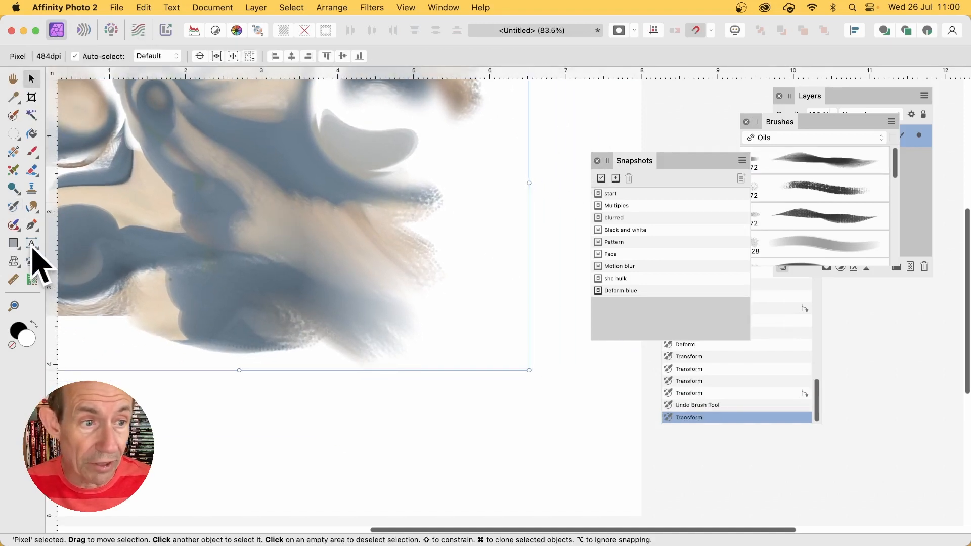
left_click(13, 206)
mouse_move(537, 157)
left_mouse_down()
mouse_move(526, 260)
mouse_move(568, 206)
mouse_move(495, 285)
mouse_move(407, 351)
mouse_move(389, 413)
mouse_move(373, 353)
mouse_move(495, 218)
mouse_move(560, 104)
mouse_move(493, 162)
left_mouse_up()
mouse_move(503, 381)
left_mouse_down()
mouse_move(498, 397)
mouse_move(423, 443)
mouse_move(245, 84)
left_mouse_up()
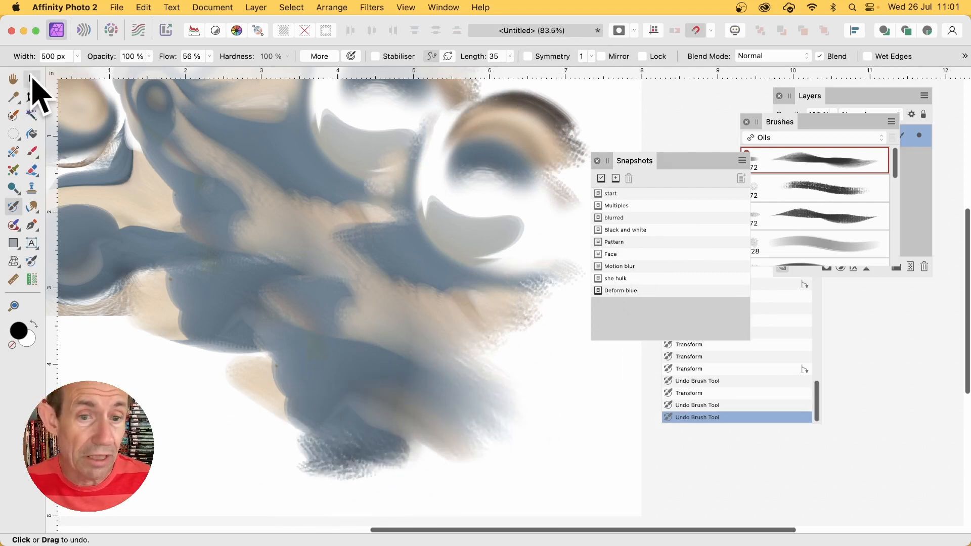
Step: Move the layer left and down, and paint the Deform blue snapshot beside the lower eye shape
left_click(31, 79)
left_click_drag(440, 326, 329, 402)
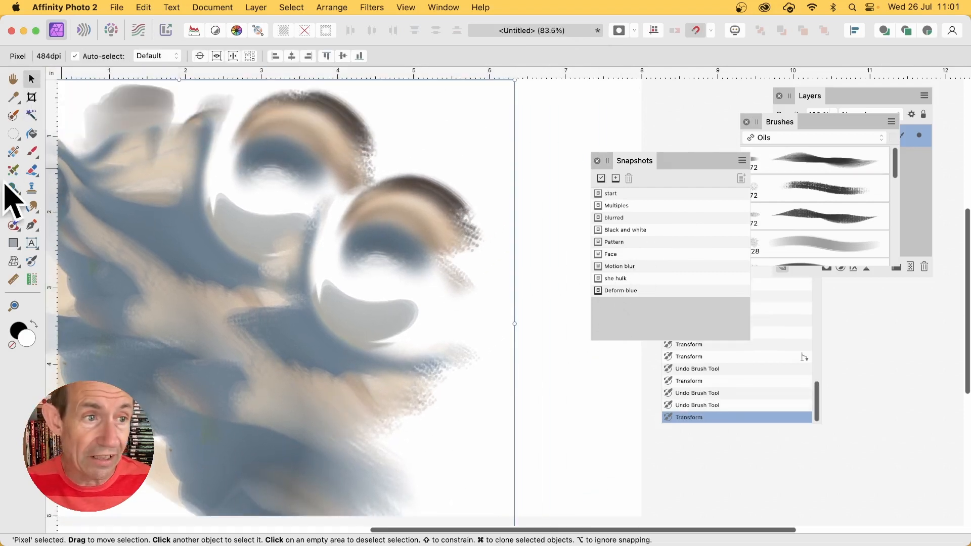
left_click(13, 206)
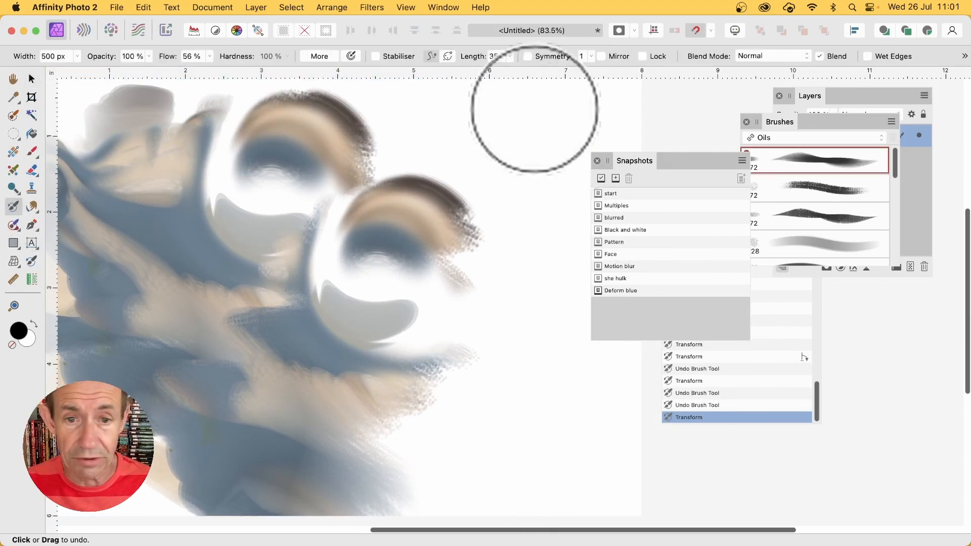
mouse_move(520, 119)
left_mouse_down()
mouse_move(511, 217)
mouse_move(433, 347)
mouse_move(566, 228)
left_mouse_up()
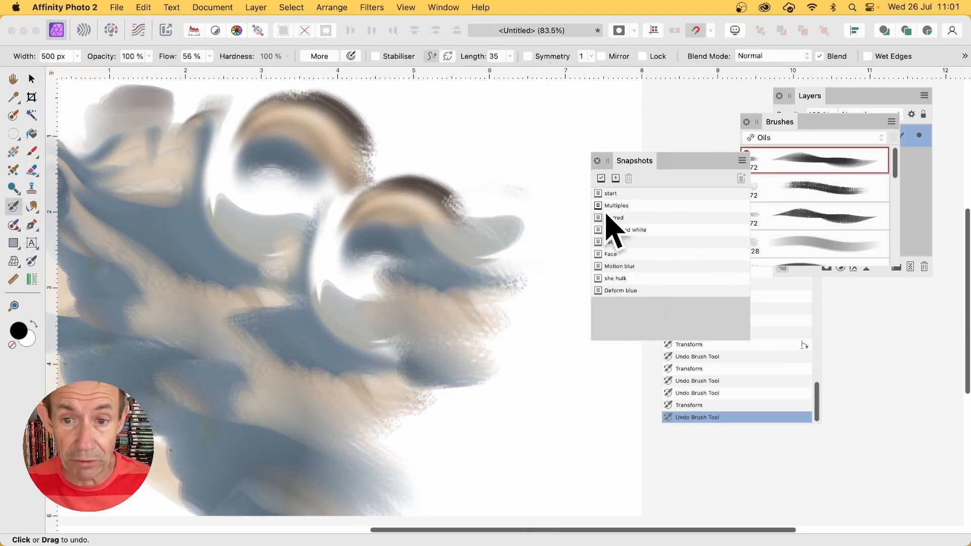
Step: Set the Multiples snapshot as the brush source and paint the repeated woman over the lower eye shape
mouse_move(403, 226)
left_mouse_down()
mouse_move(437, 118)
mouse_move(451, 208)
mouse_move(403, 264)
mouse_move(400, 349)
mouse_move(386, 392)
mouse_move(410, 411)
left_mouse_up()
mouse_move(440, 167)
left_mouse_down()
mouse_move(503, 162)
mouse_move(560, 96)
mouse_move(566, 103)
mouse_move(387, 201)
mouse_move(459, 169)
left_mouse_up()
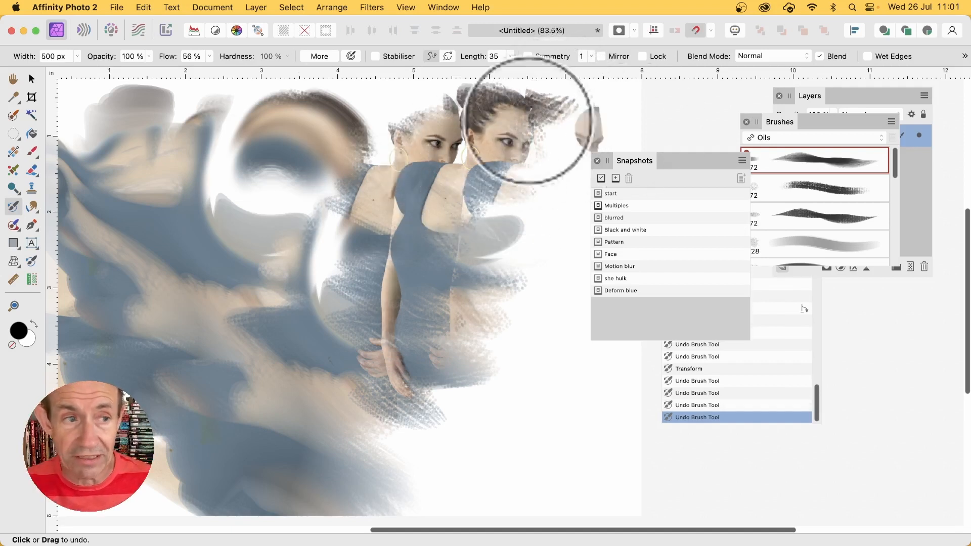
Step: Move the layer left and paint the Multiples snapshot into the empty canvas area beside the women
left_click(32, 78)
left_click_drag(462, 223, 305, 230)
left_click(13, 207)
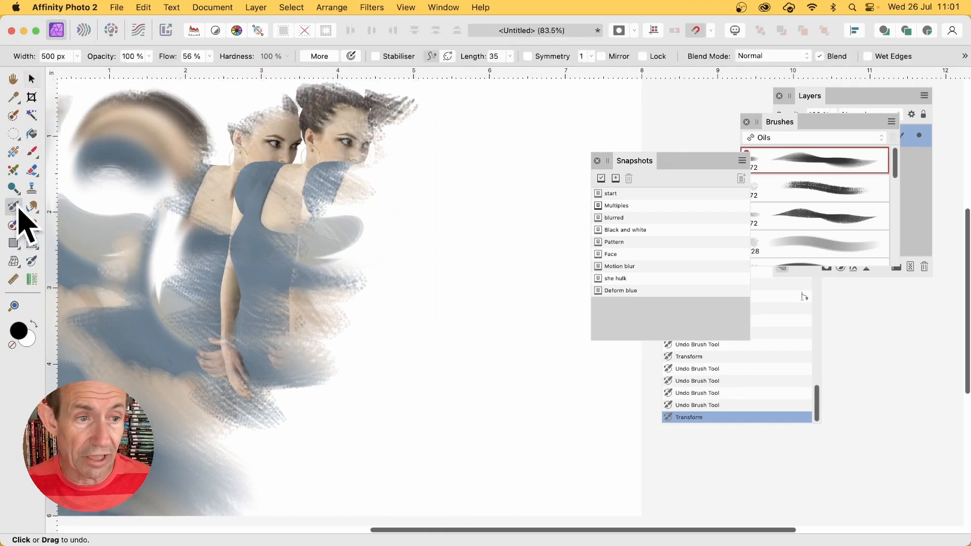
mouse_move(470, 172)
left_mouse_down()
mouse_move(487, 182)
mouse_move(526, 108)
mouse_move(446, 212)
mouse_move(414, 147)
mouse_move(553, 89)
mouse_move(481, 180)
mouse_move(568, 157)
mouse_move(475, 341)
mouse_move(552, 259)
left_mouse_up()
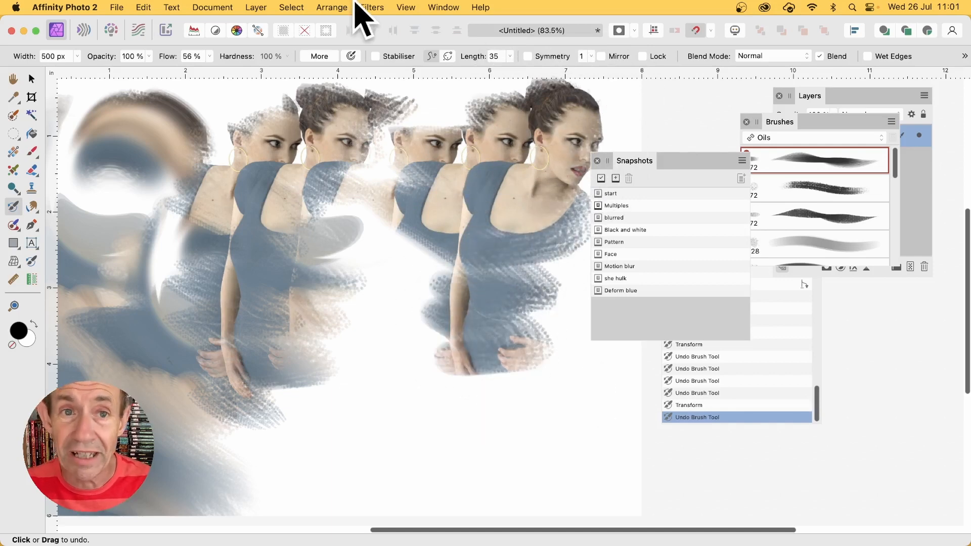
Step: Apply a Gaussian Blur with a 35 px radius to the painted layer
left_click(370, 8)
mouse_move(377, 46)
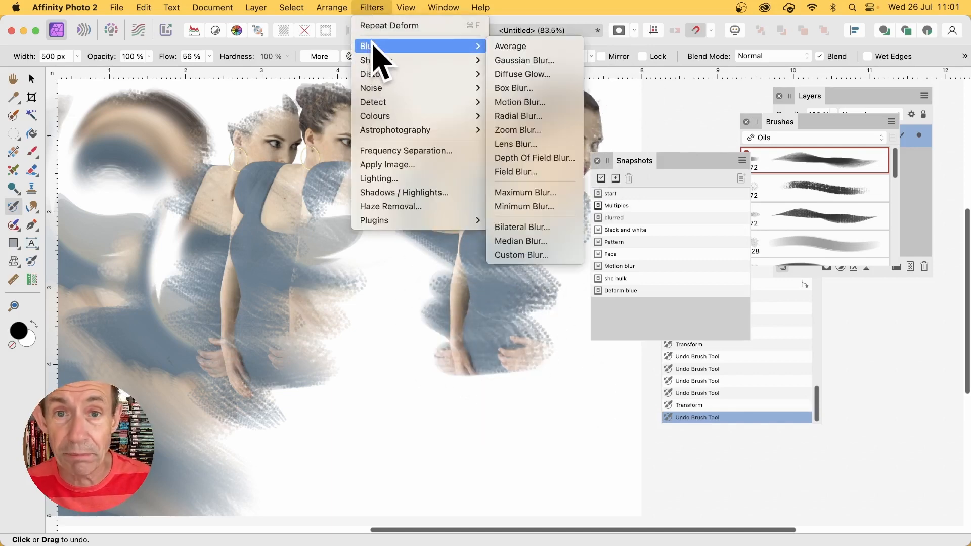
left_click(579, 61)
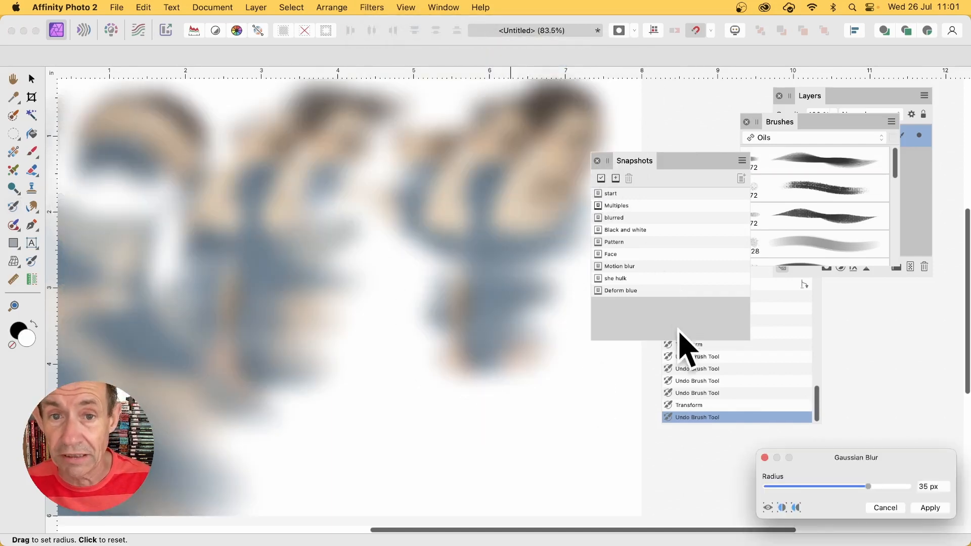
left_click(931, 507)
Step: Paint the Multiples snapshot back over the women's faces and shoulders on the blurred layer
mouse_move(539, 150)
left_mouse_down()
mouse_move(566, 127)
mouse_move(558, 124)
mouse_move(532, 190)
mouse_move(524, 161)
mouse_move(561, 126)
mouse_move(555, 149)
mouse_move(573, 128)
mouse_move(540, 151)
mouse_move(507, 141)
mouse_move(493, 157)
mouse_move(499, 141)
mouse_move(523, 211)
left_mouse_up()
mouse_move(266, 177)
left_mouse_down()
mouse_move(322, 134)
mouse_move(389, 106)
mouse_move(336, 155)
mouse_move(313, 215)
mouse_move(344, 115)
mouse_move(337, 111)
mouse_move(435, 180)
mouse_move(465, 120)
mouse_move(482, 267)
mouse_move(464, 253)
mouse_move(485, 272)
mouse_move(512, 212)
mouse_move(533, 228)
left_mouse_up()
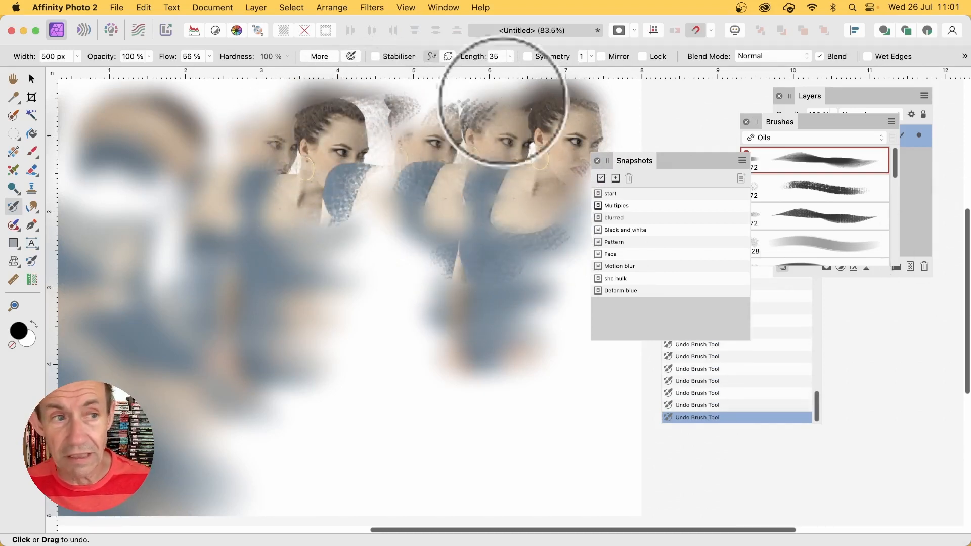
left_click(31, 79)
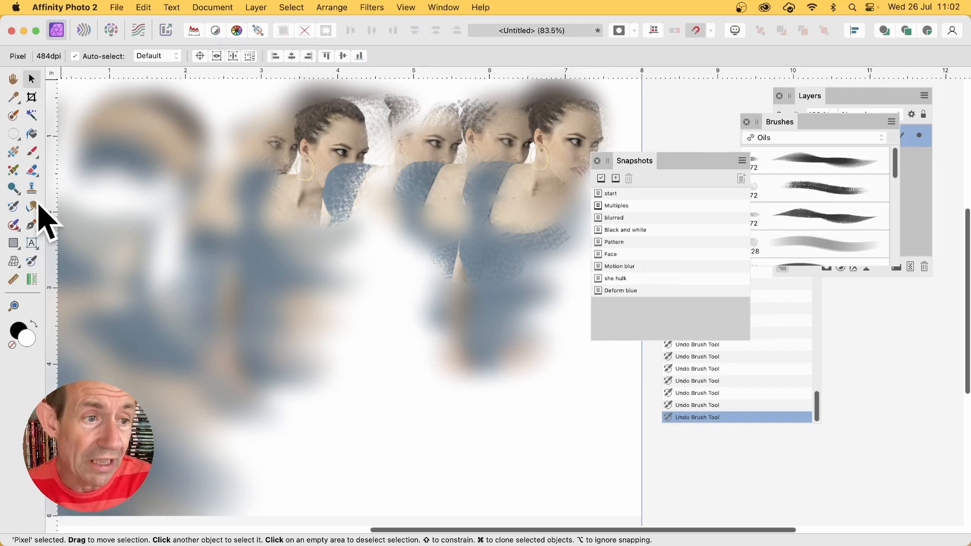
left_click(13, 207)
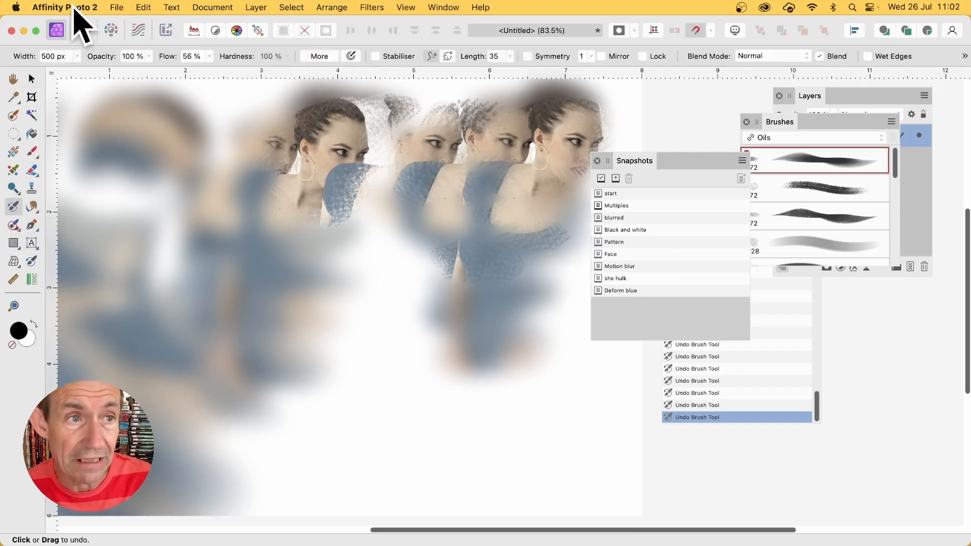